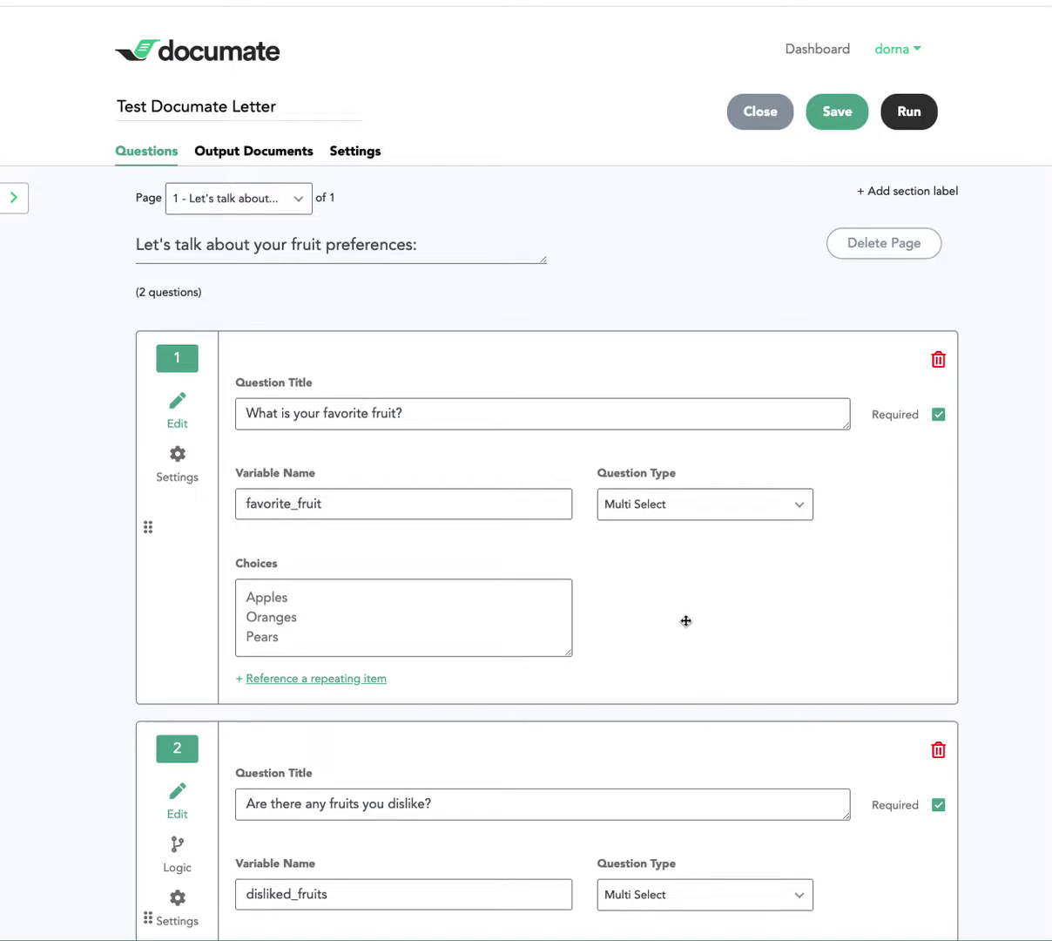
Step: Review the favorite fruit question title and the disliked_fruits variable name in Documate
scroll(686, 620, "down", 2)
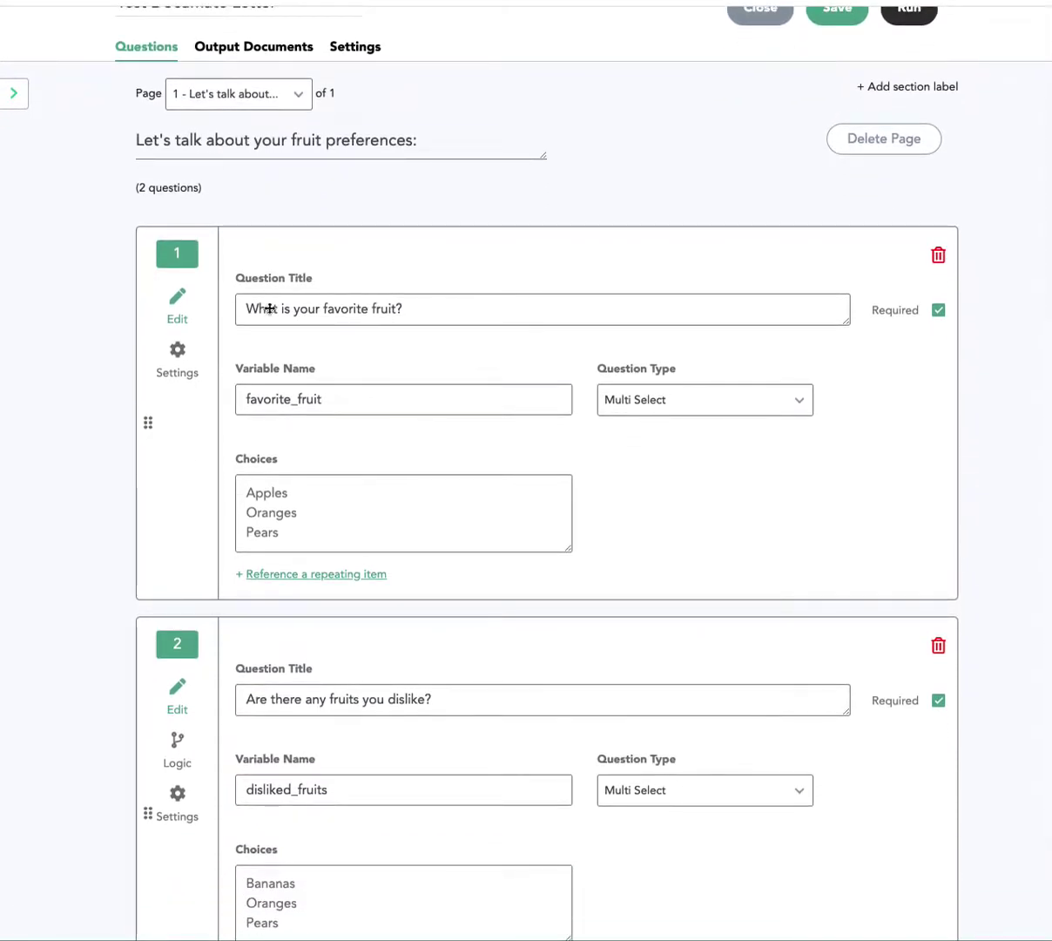
left_click(384, 305)
scroll(653, 475, "down", 4)
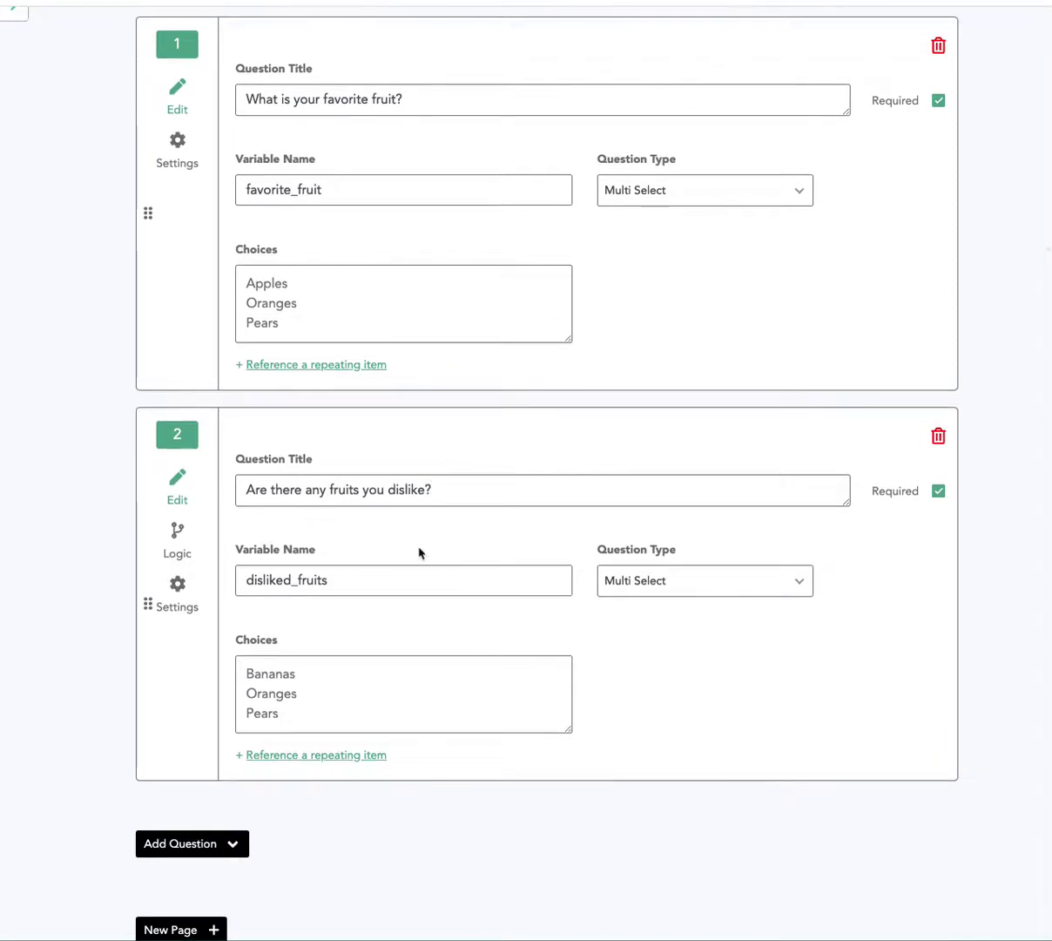
left_click(335, 571)
scroll(653, 577, "up", 4)
scroll(652, 576, "up", 2)
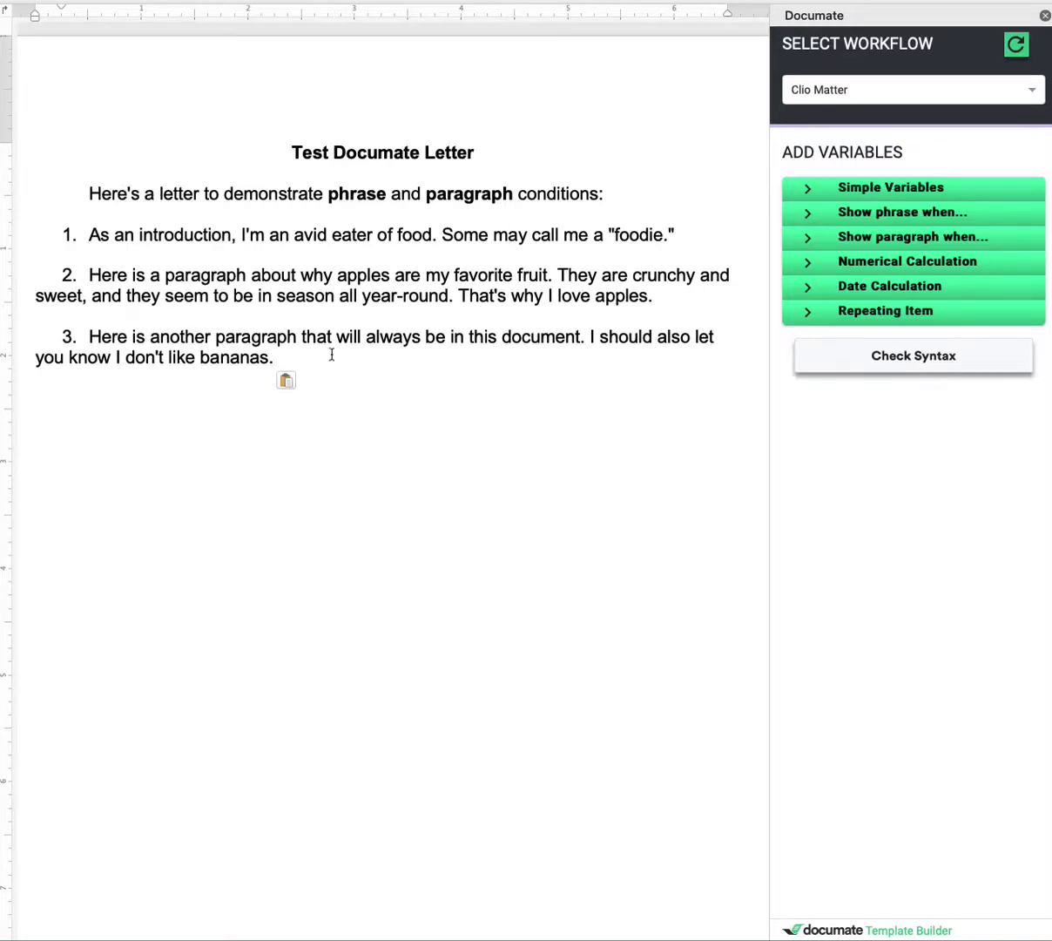
Step: Select the whole apples paragraph in the letter
scroll(522, 300, "down", 1)
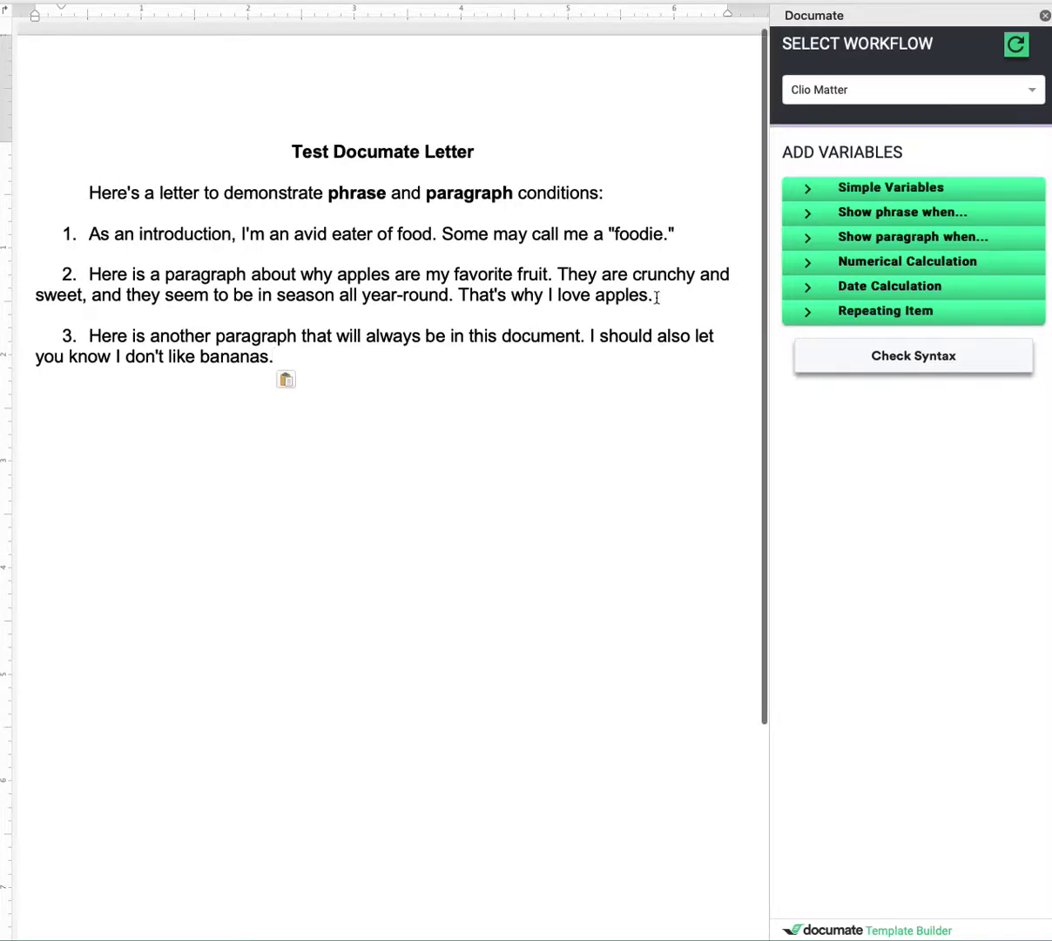
scroll(660, 296, "left", 1)
left_click_drag(660, 296, 87, 281)
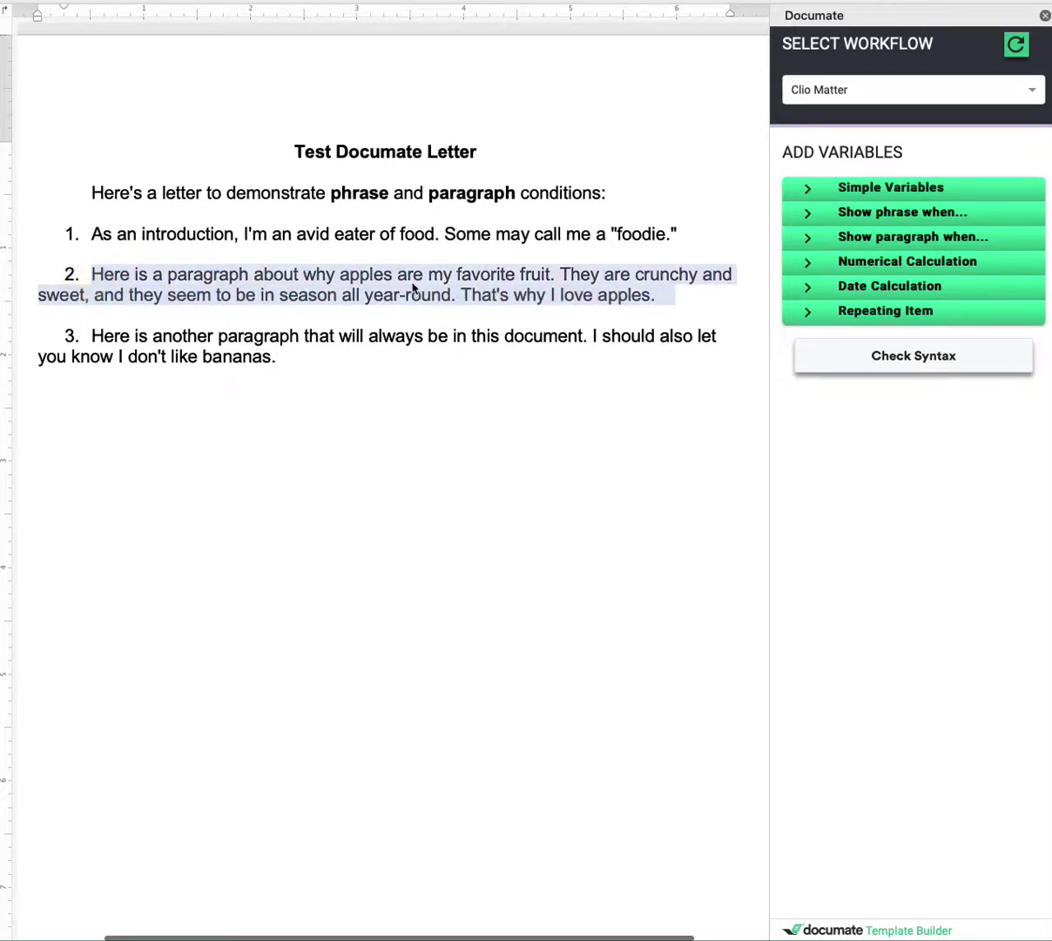
scroll(324, 273, "left", 1)
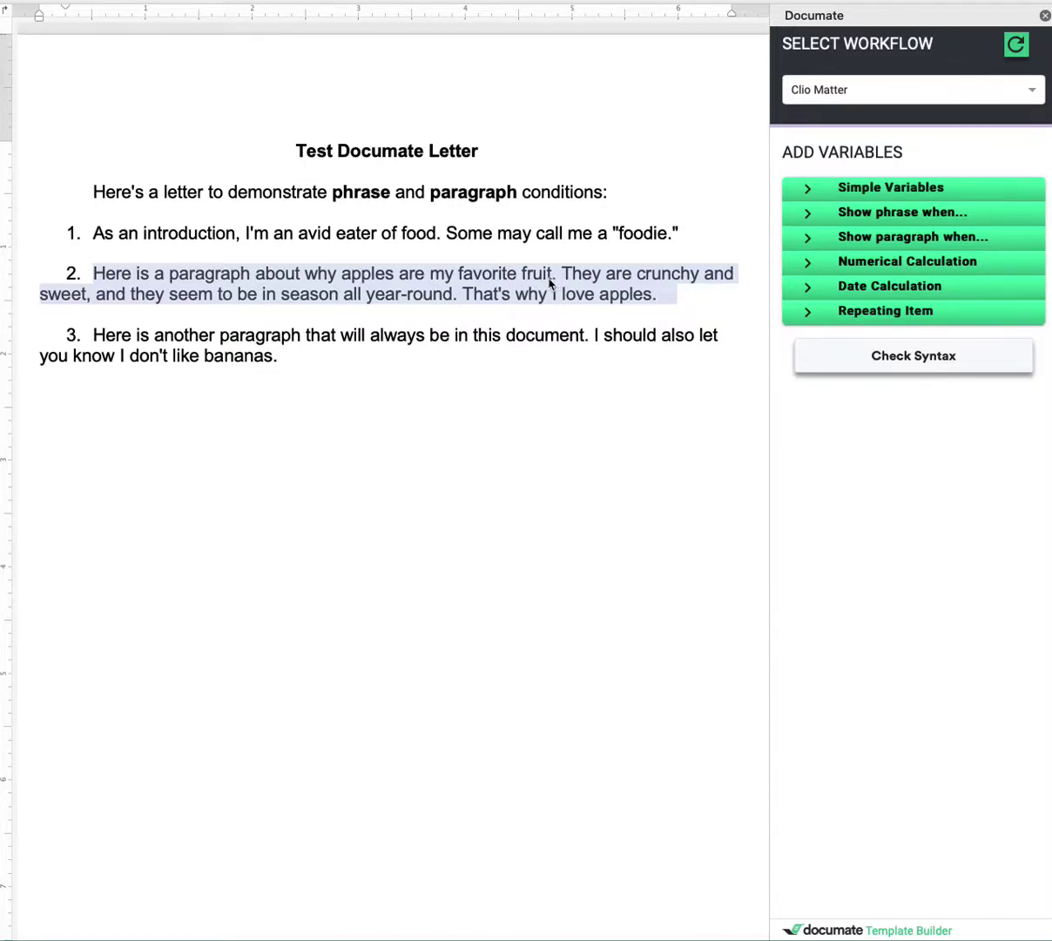
scroll(522, 292, "left", 1)
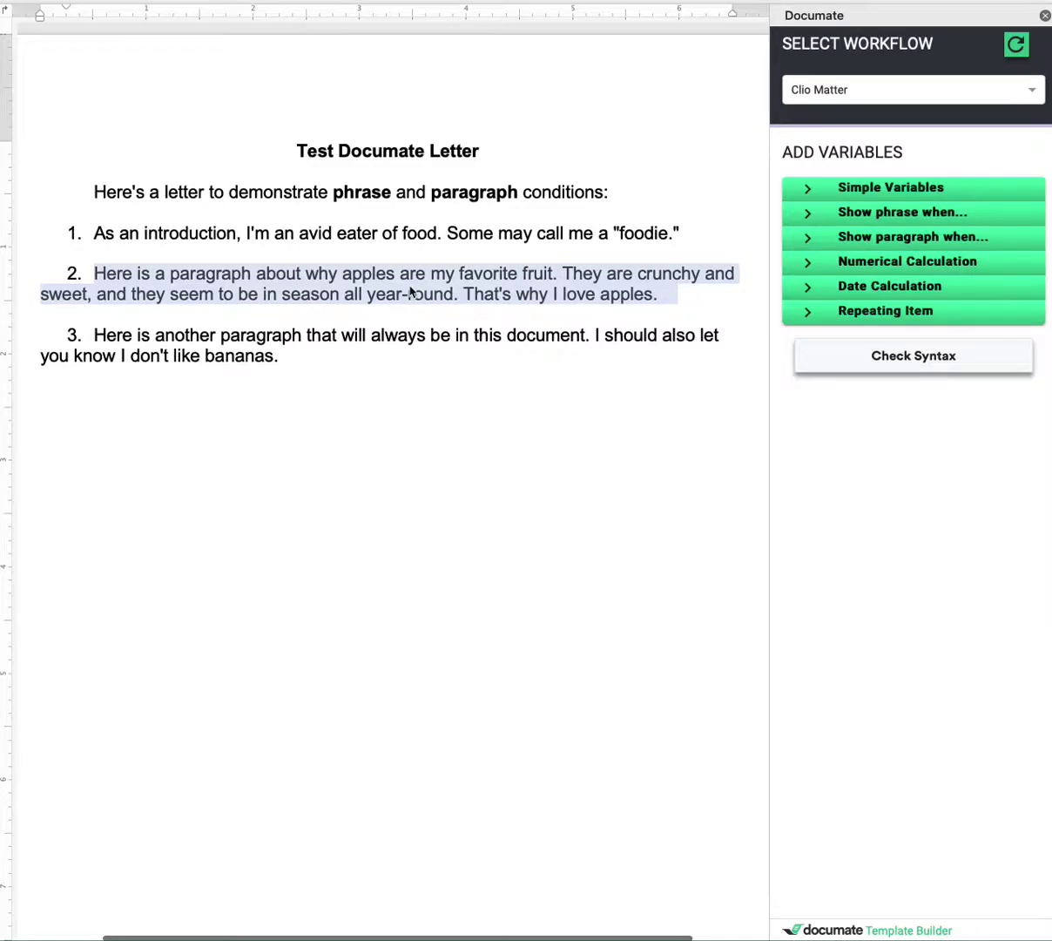
Step: Select the closing bananas sentence and paste it back in place
scroll(410, 292, "down", 1)
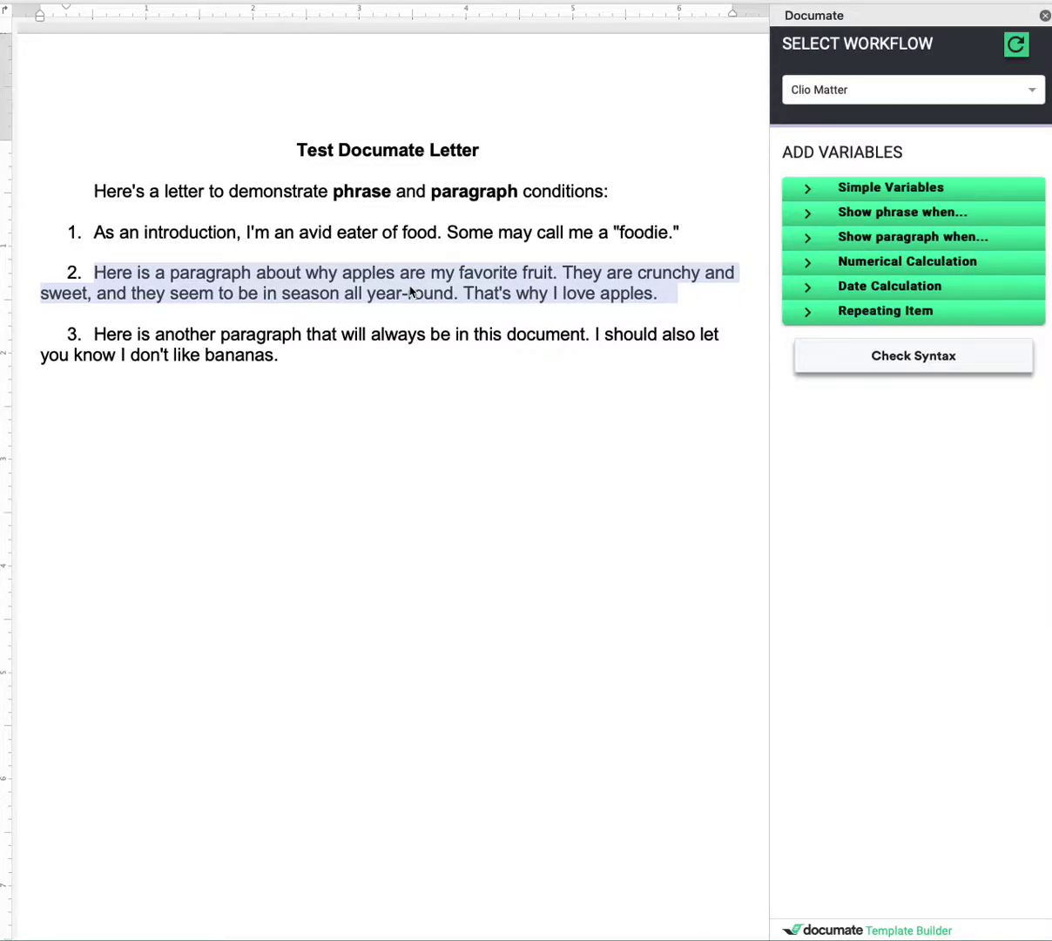
scroll(376, 290, "down", 1)
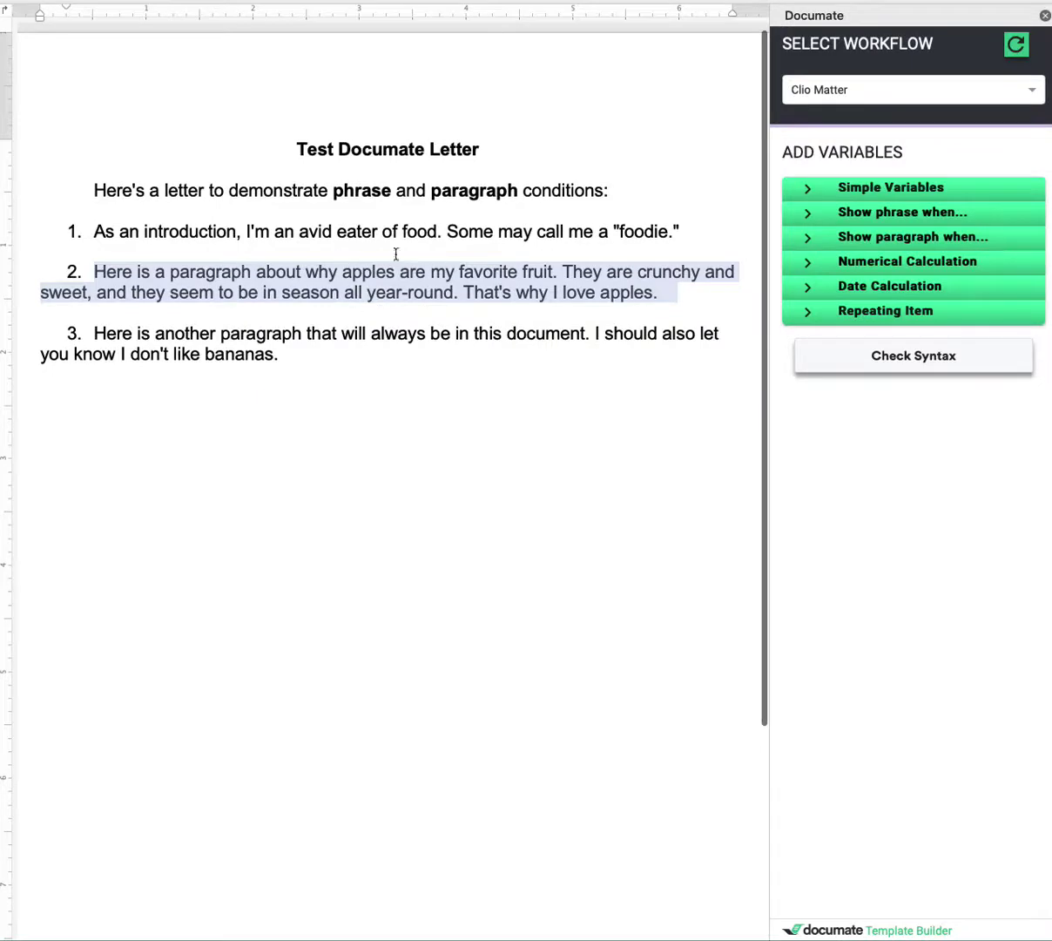
scroll(381, 277, "down", 1)
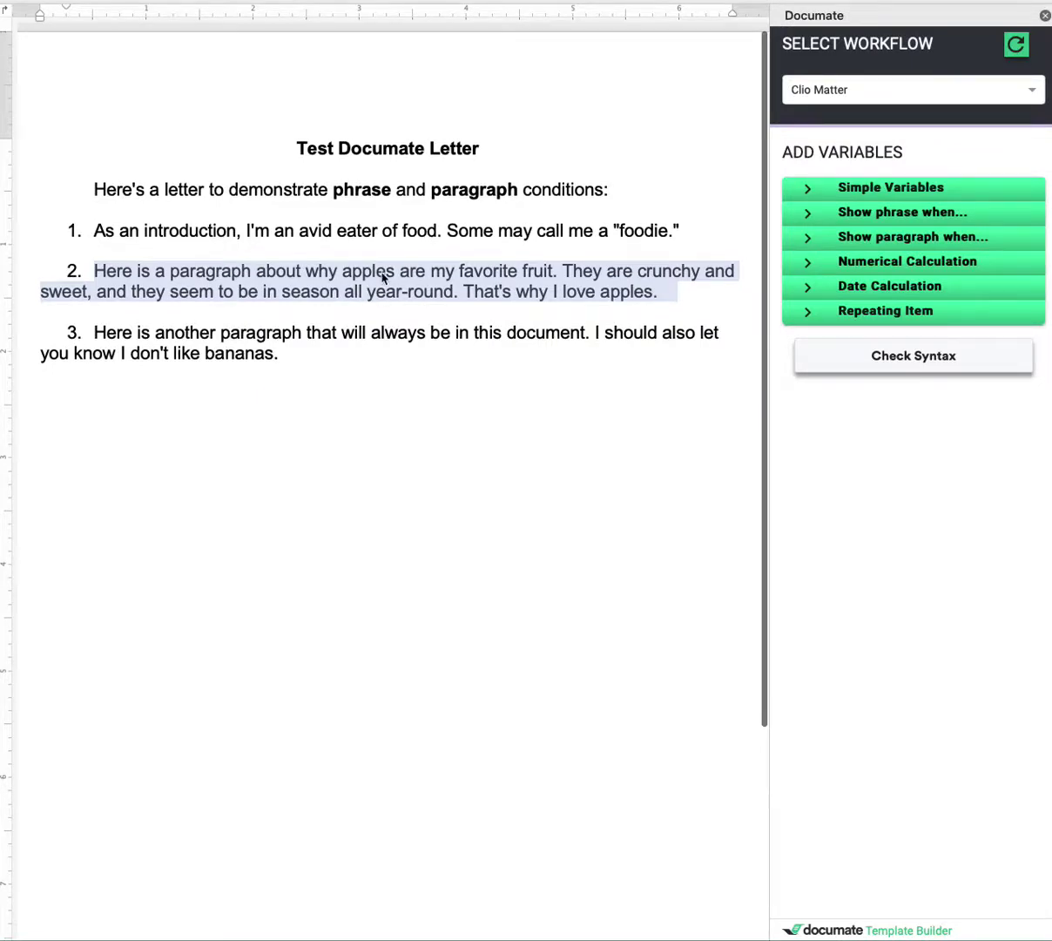
left_click_drag(570, 352, 597, 333)
key("super+c")
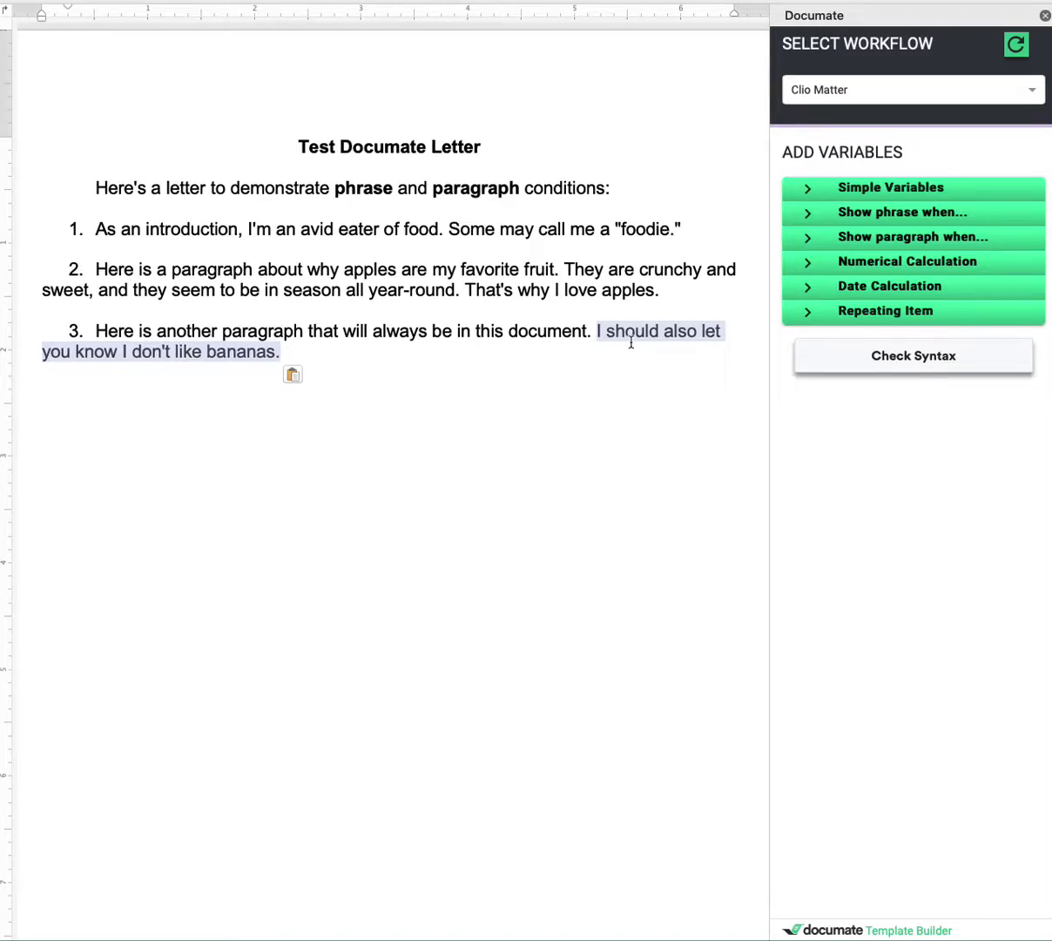
scroll(591, 332, "right", 1)
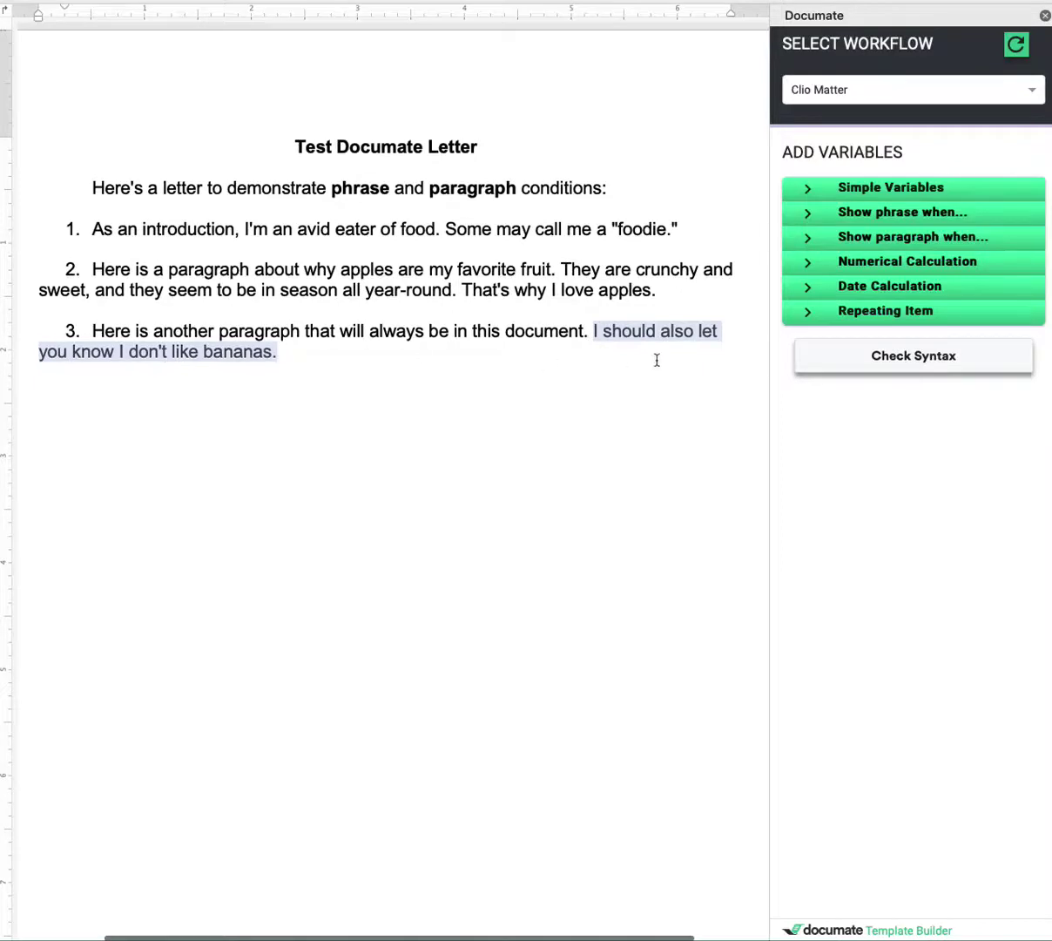
key("super+v")
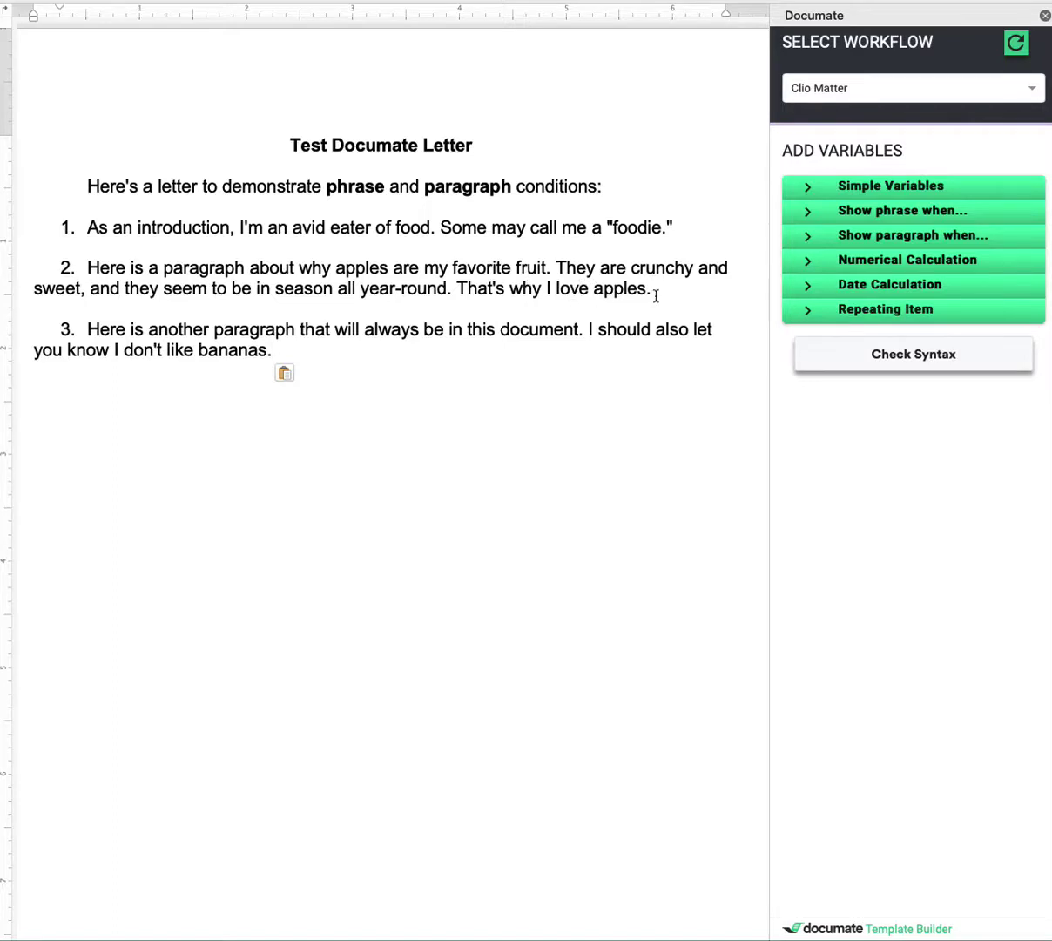
Step: Re-paste the apples paragraph so it becomes numbered item 2 of the list
left_click_drag(656, 295, 89, 271)
key("super+c")
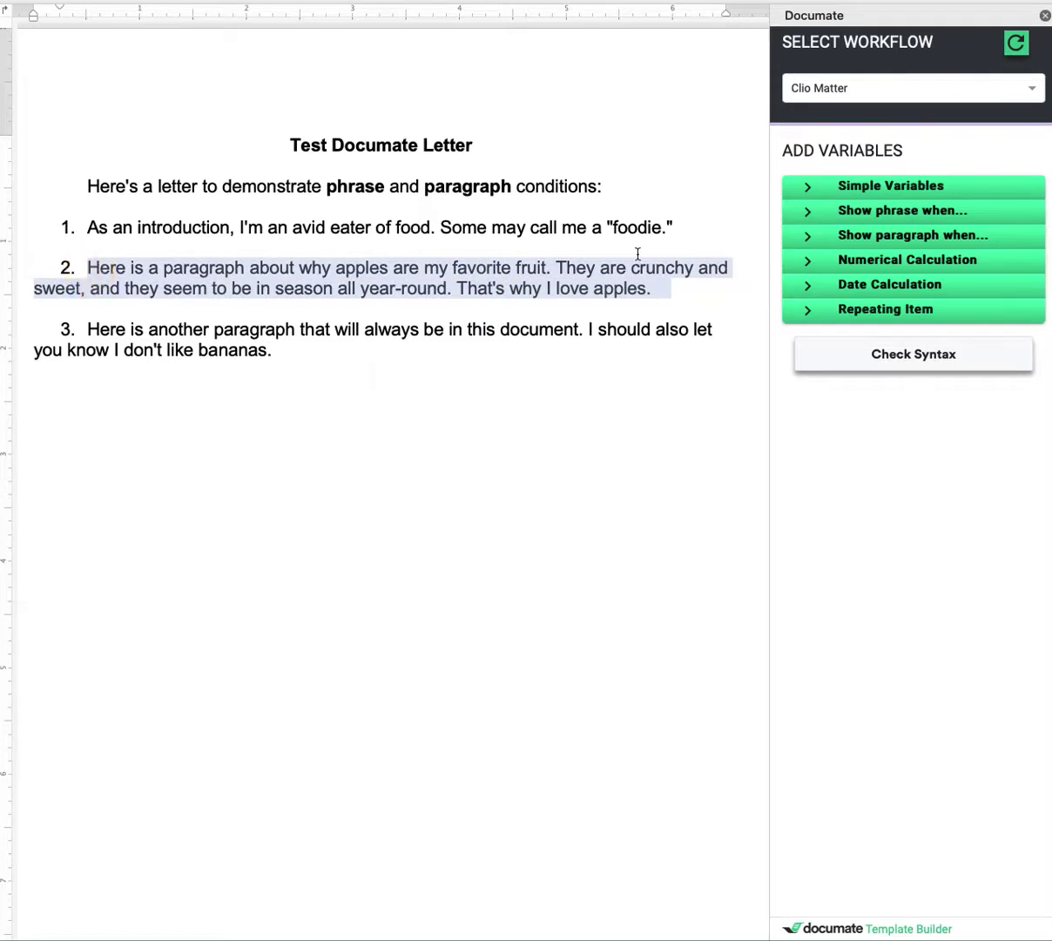
key("BackSpace")
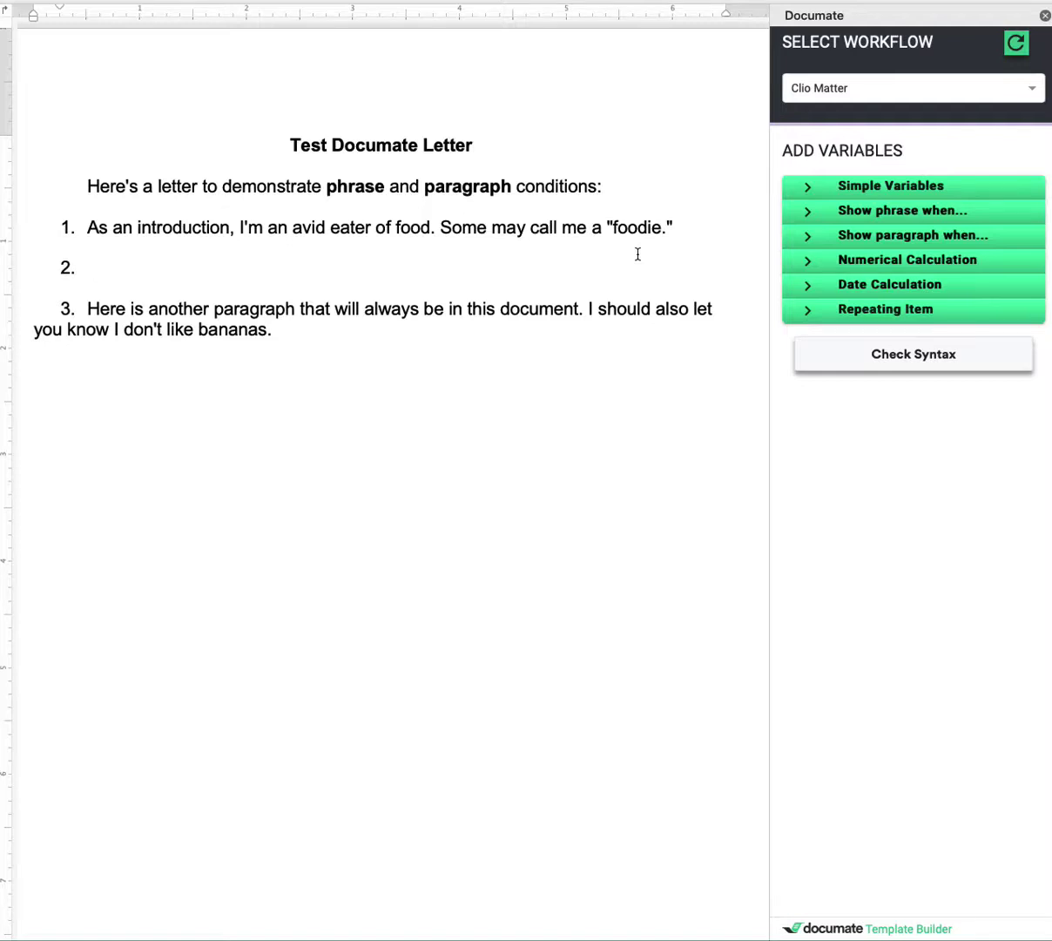
key("super+v")
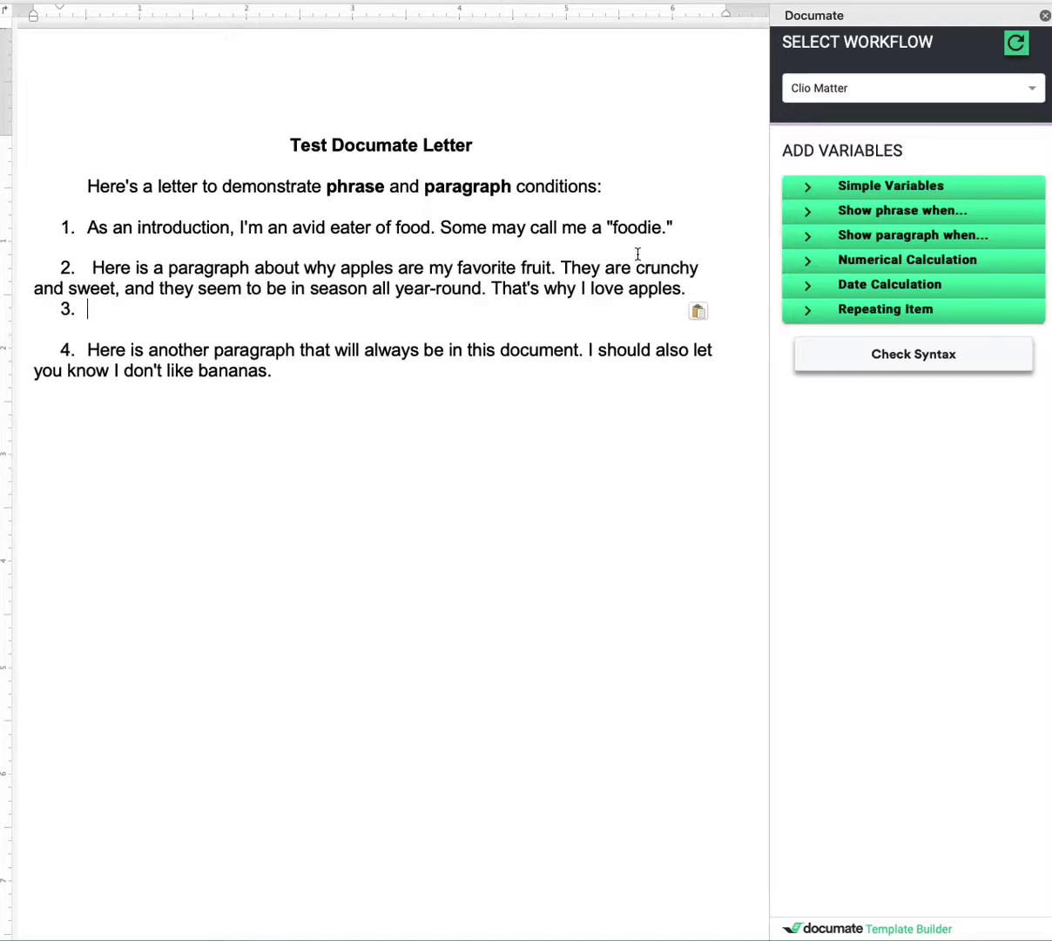
key("BackSpace")
key("BackSpace")
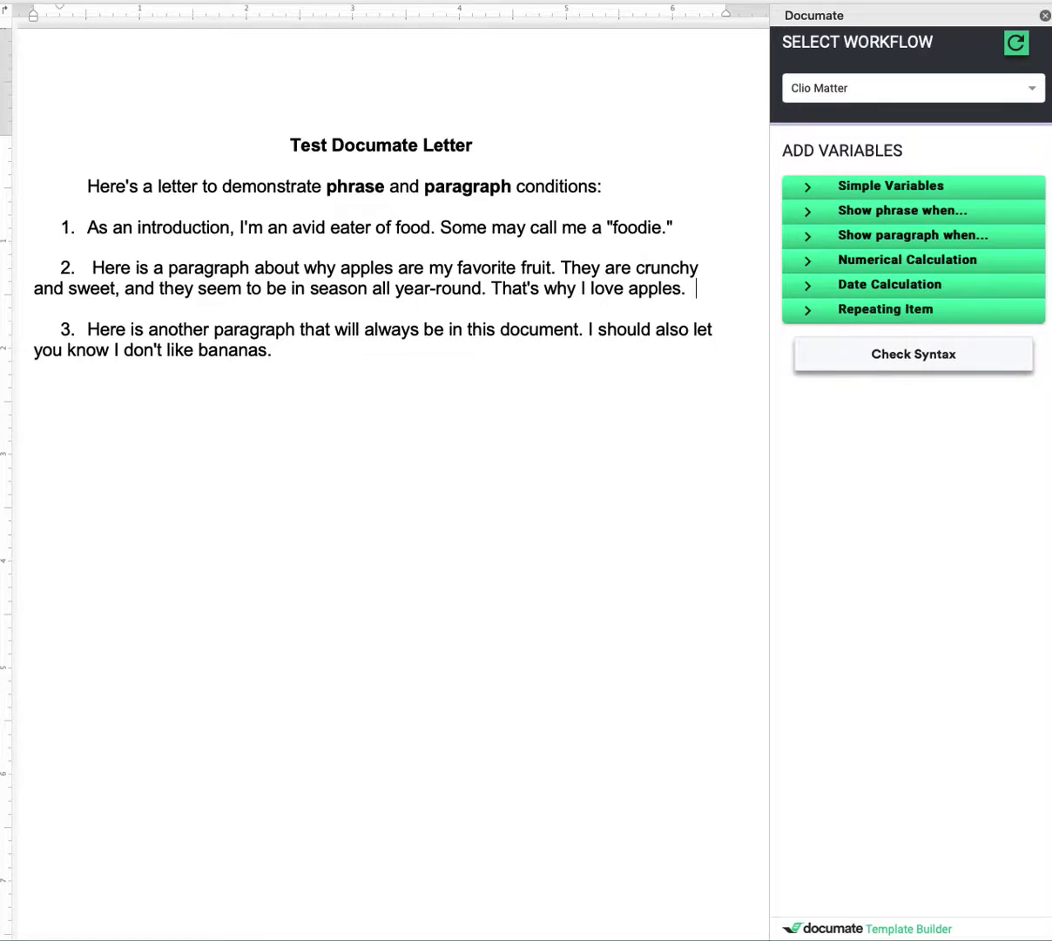
left_click_drag(694, 292, 85, 277)
key("super+c")
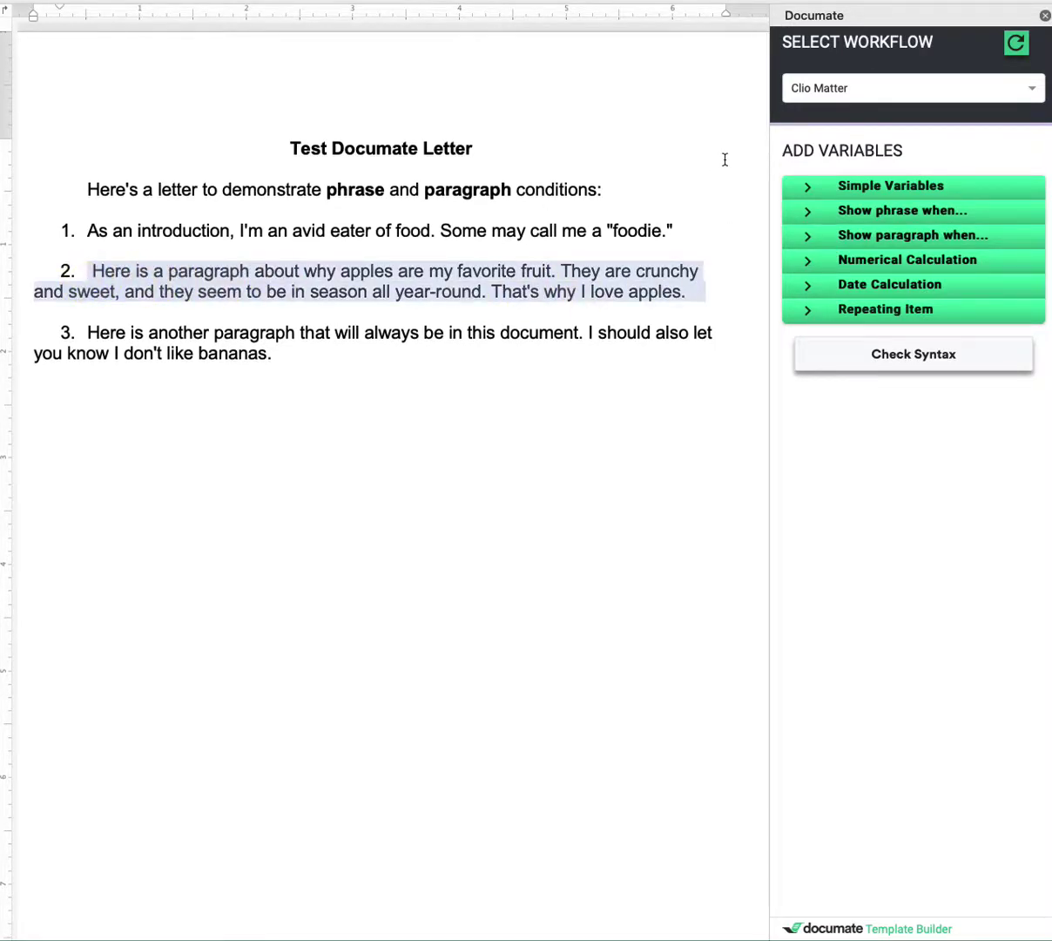
key("BackSpace")
key("BackSpace")
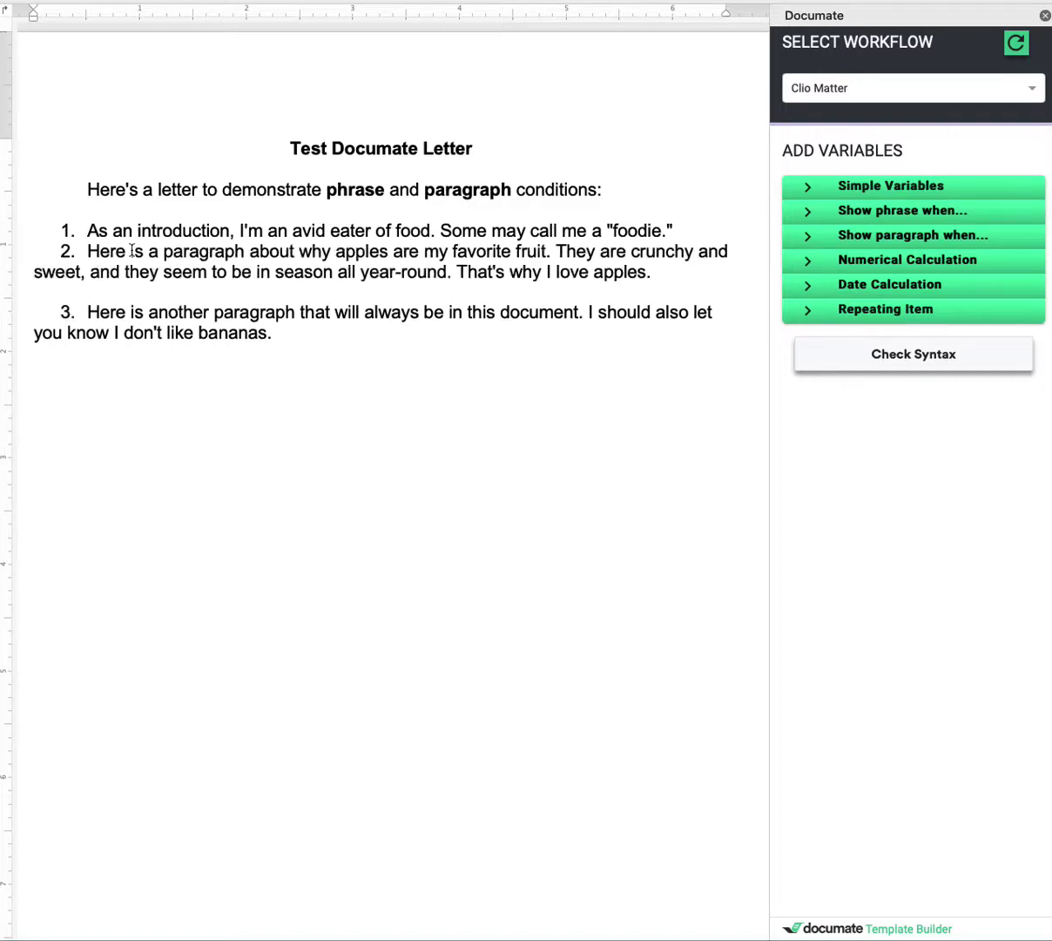
key("super+v")
Step: Add an unnumbered blank line after item 1, then select item 3's bananas sentence
left_click(695, 228)
key("Return")
key("BackSpace")
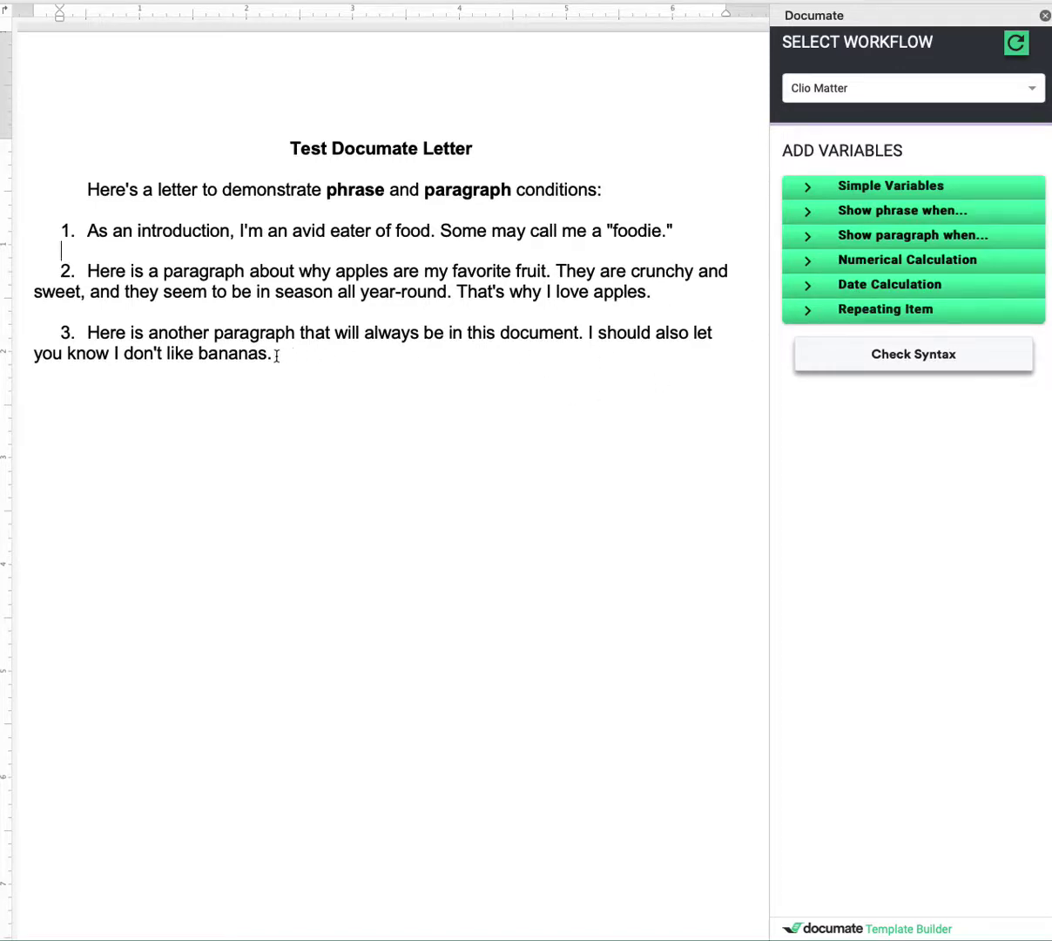
left_click_drag(273, 353, 590, 333)
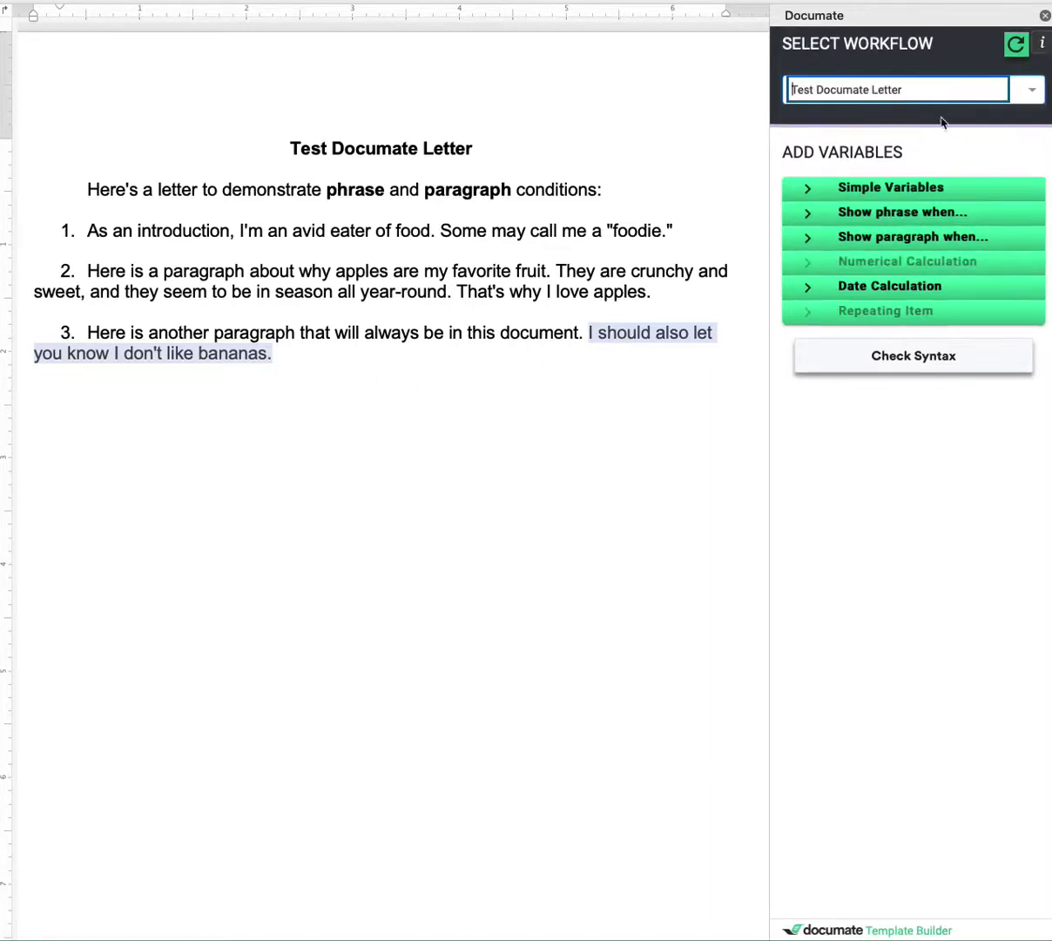
Step: Wrap the bananas sentence in a phrase condition: disliked_fruits equals "Bananas"
left_click(877, 215)
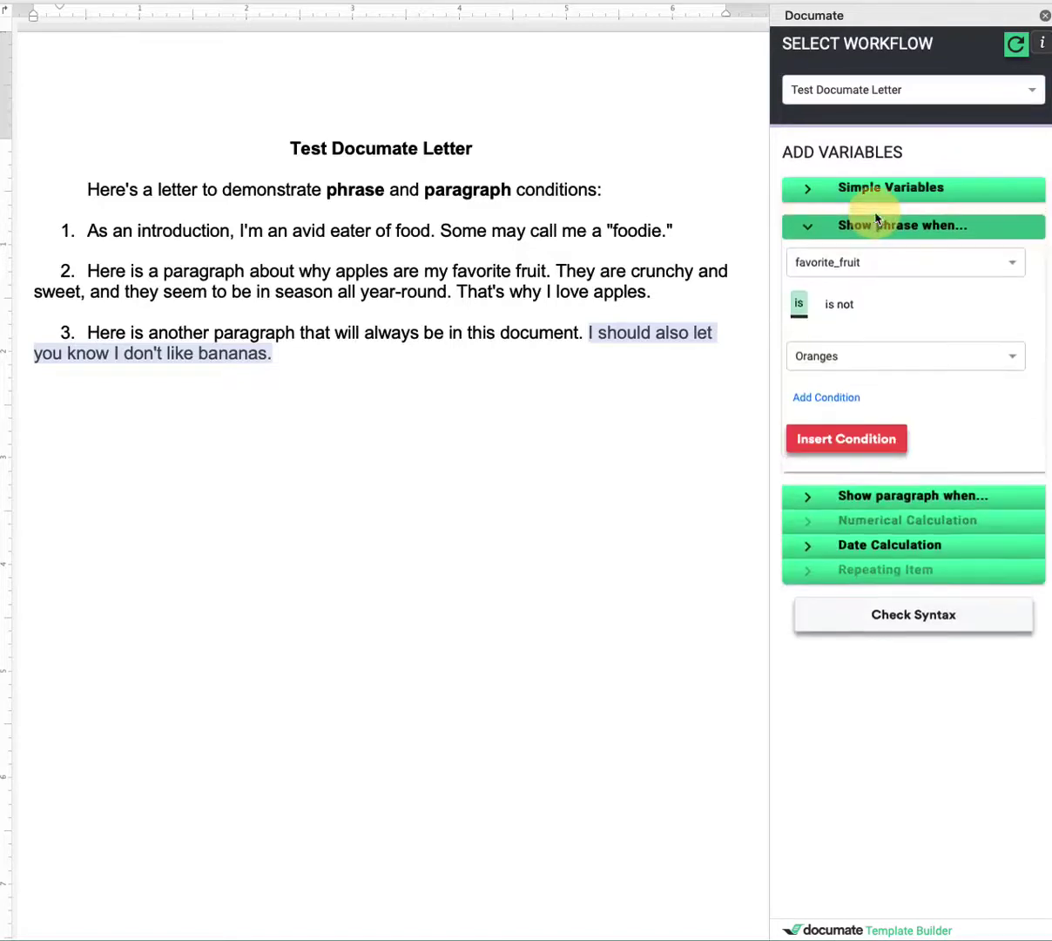
left_click(834, 265)
left_click(771, 325)
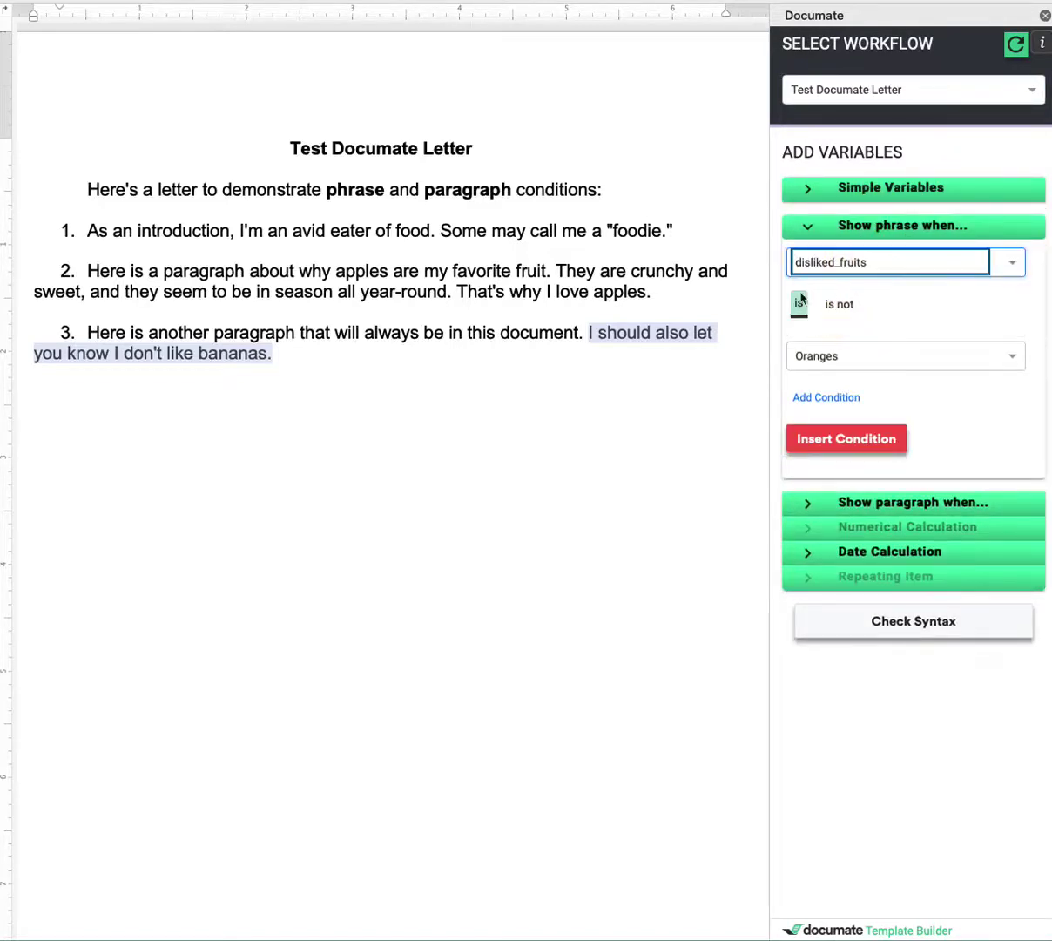
left_click(853, 357)
left_click(836, 418)
left_click(846, 438)
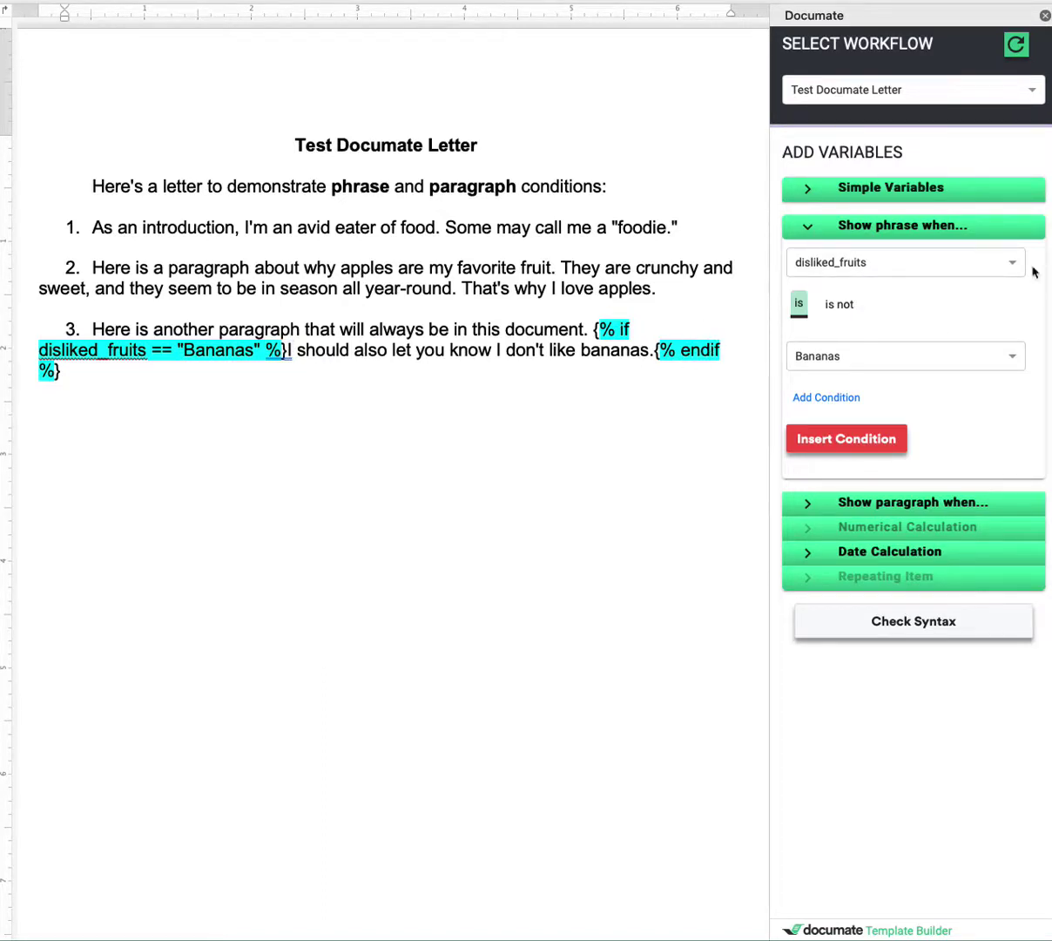
left_click(884, 232)
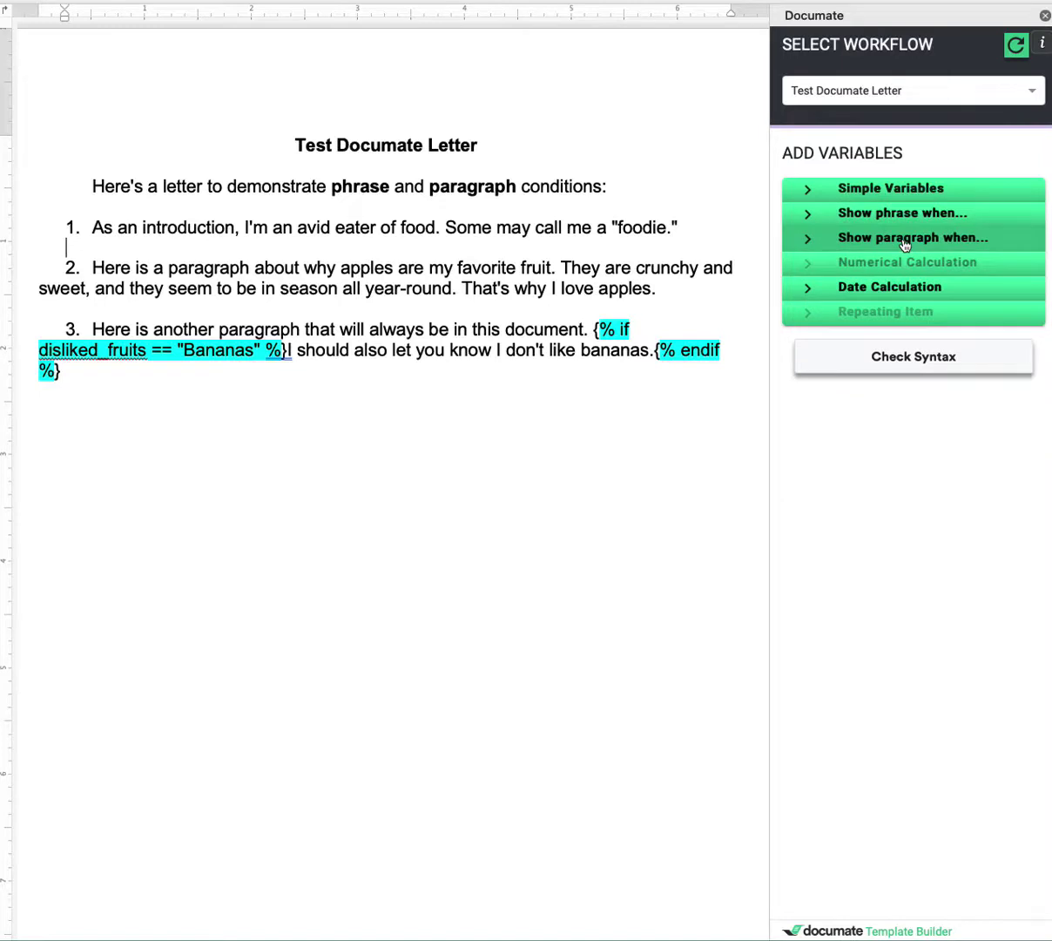
Step: Insert a paragraph condition on the apples paragraph for favorite_fruit equals "Apples"
left_click(906, 245)
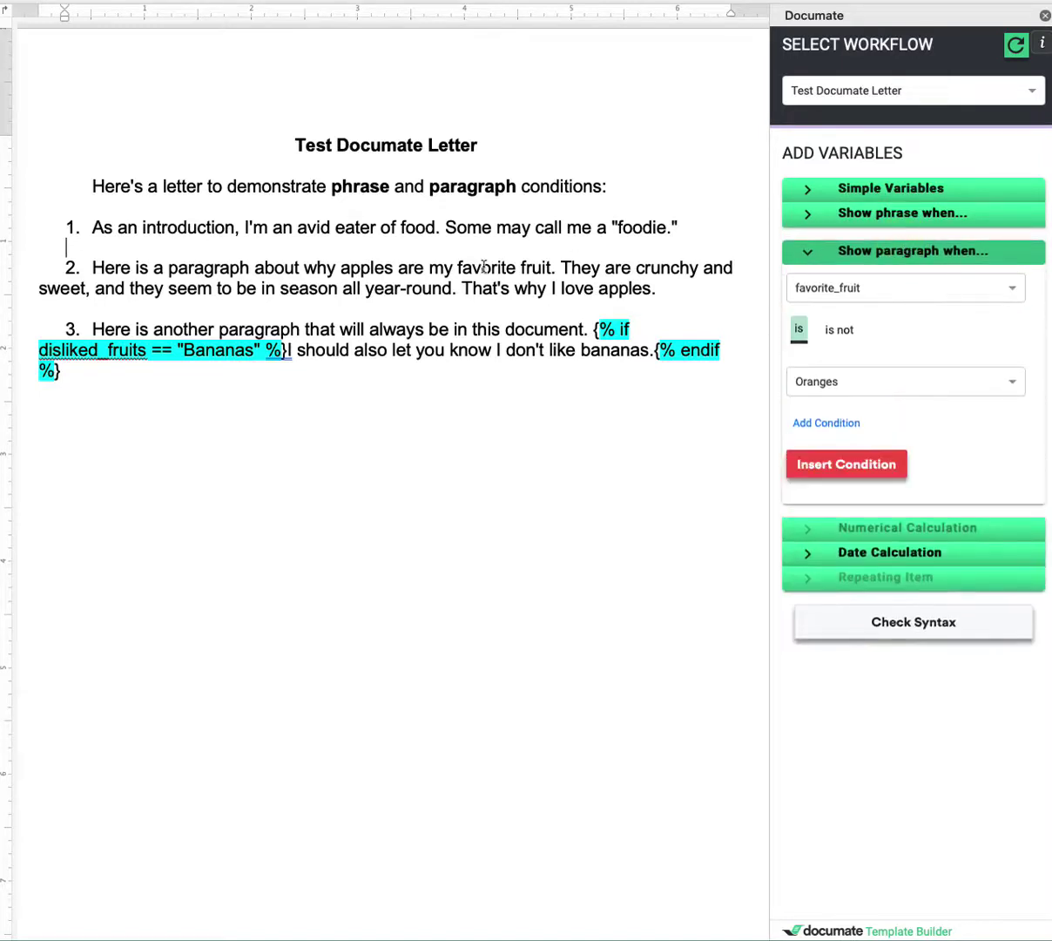
left_click_drag(659, 288, 82, 266)
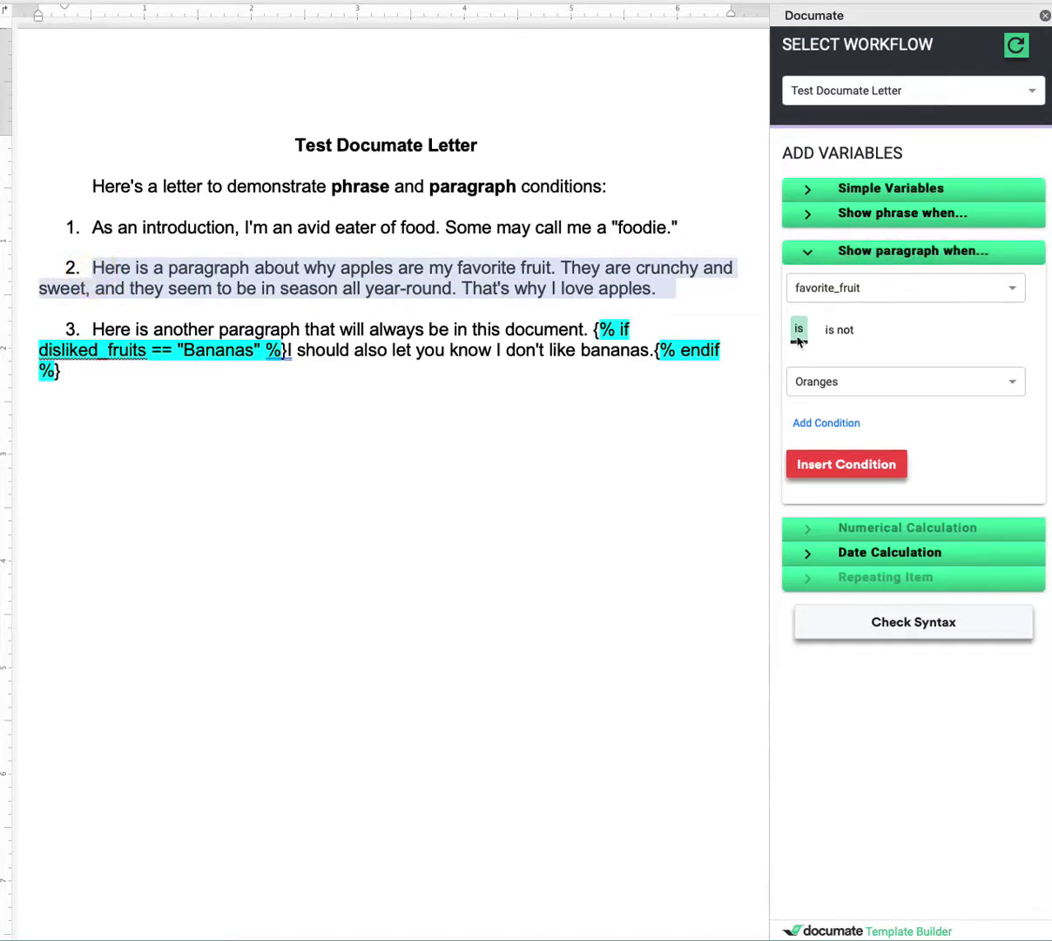
left_click(803, 389)
left_click(843, 443)
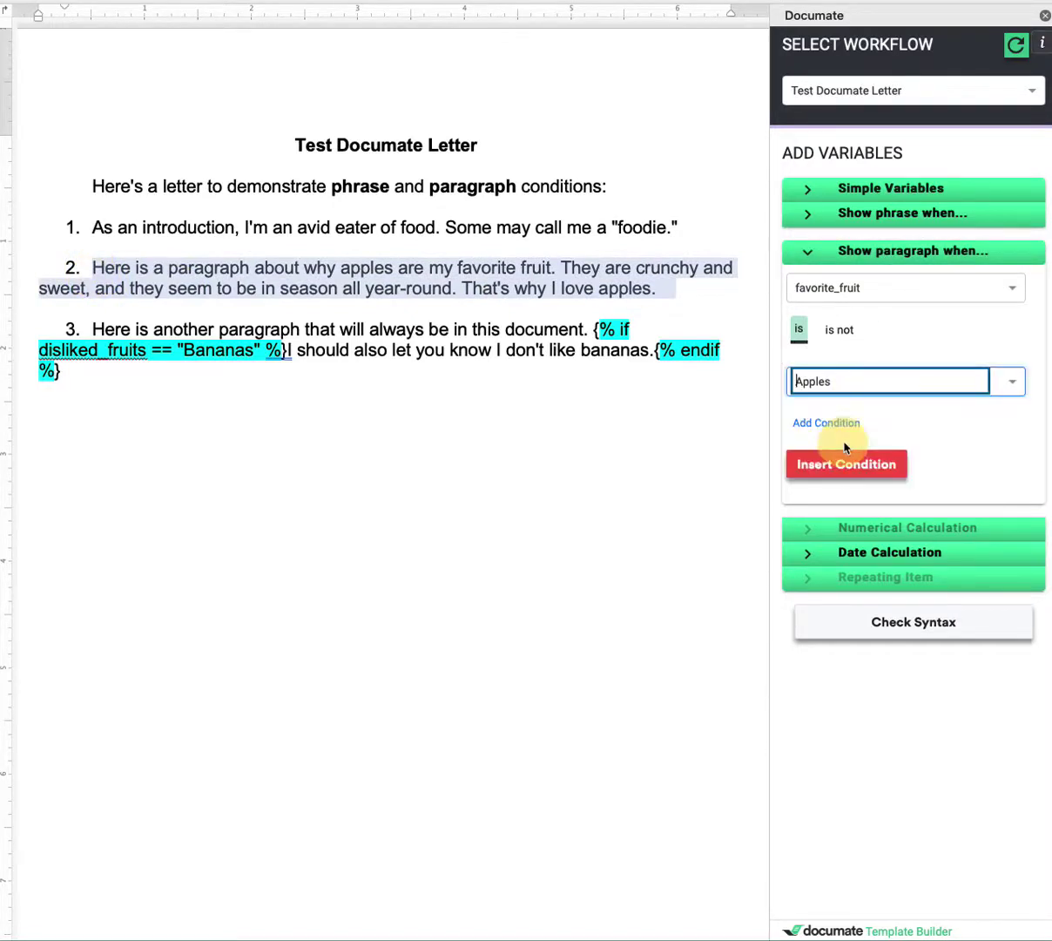
left_click(829, 424)
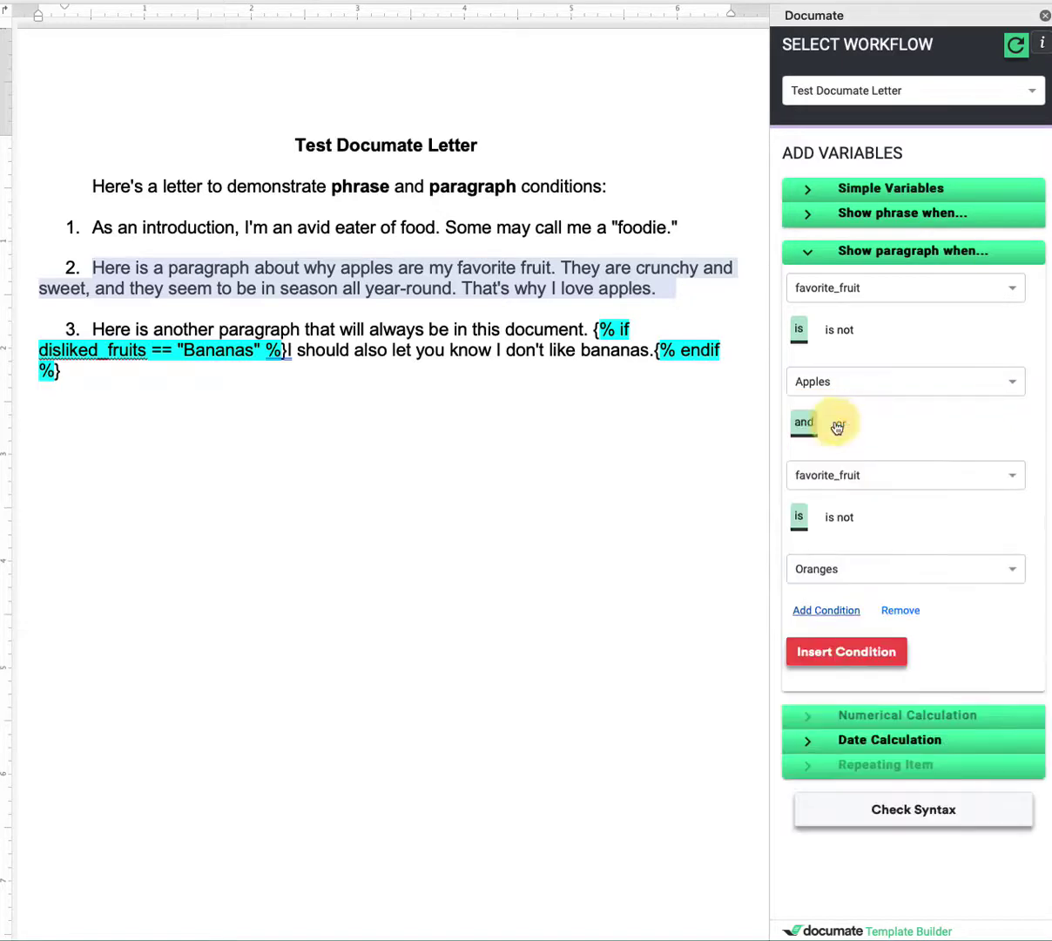
left_click(906, 611)
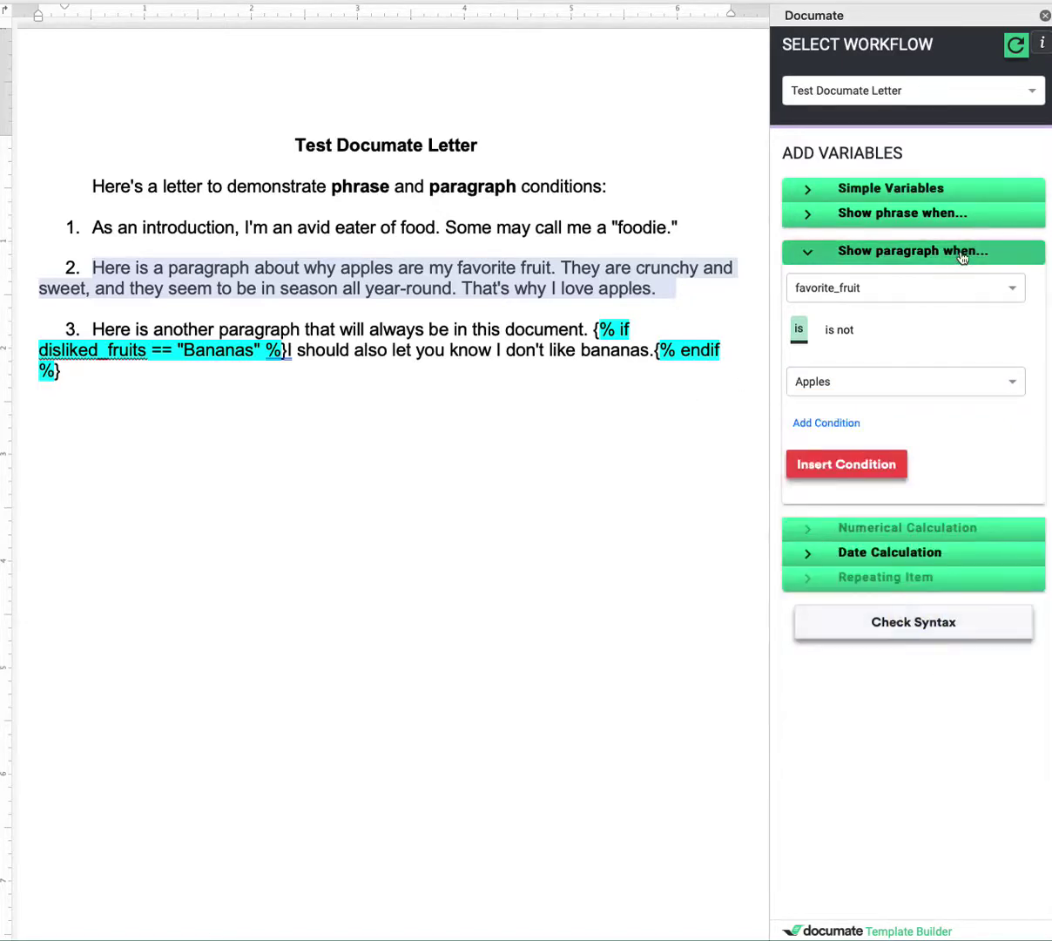
left_click(850, 467)
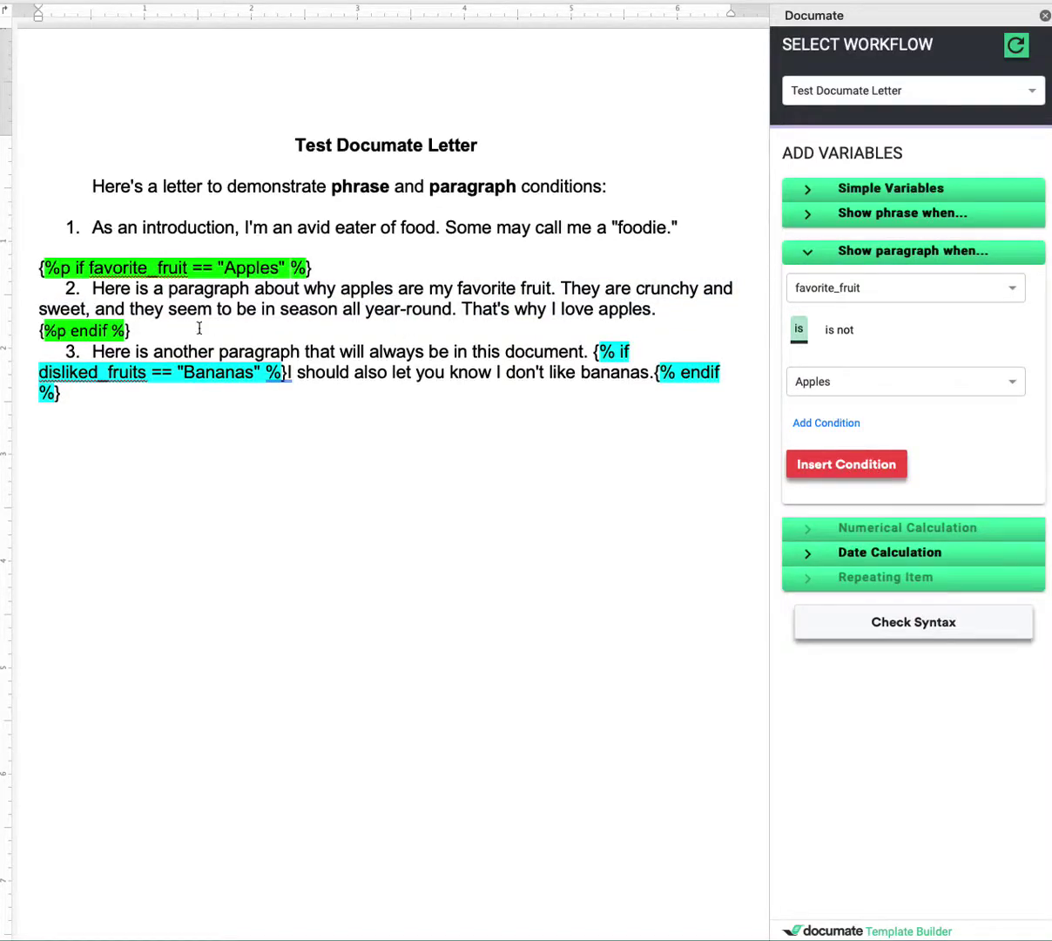
Step: Inspect the inserted {%p if %} and {%p endif %} tags around the apples paragraph
left_click_drag(41, 267, 310, 267)
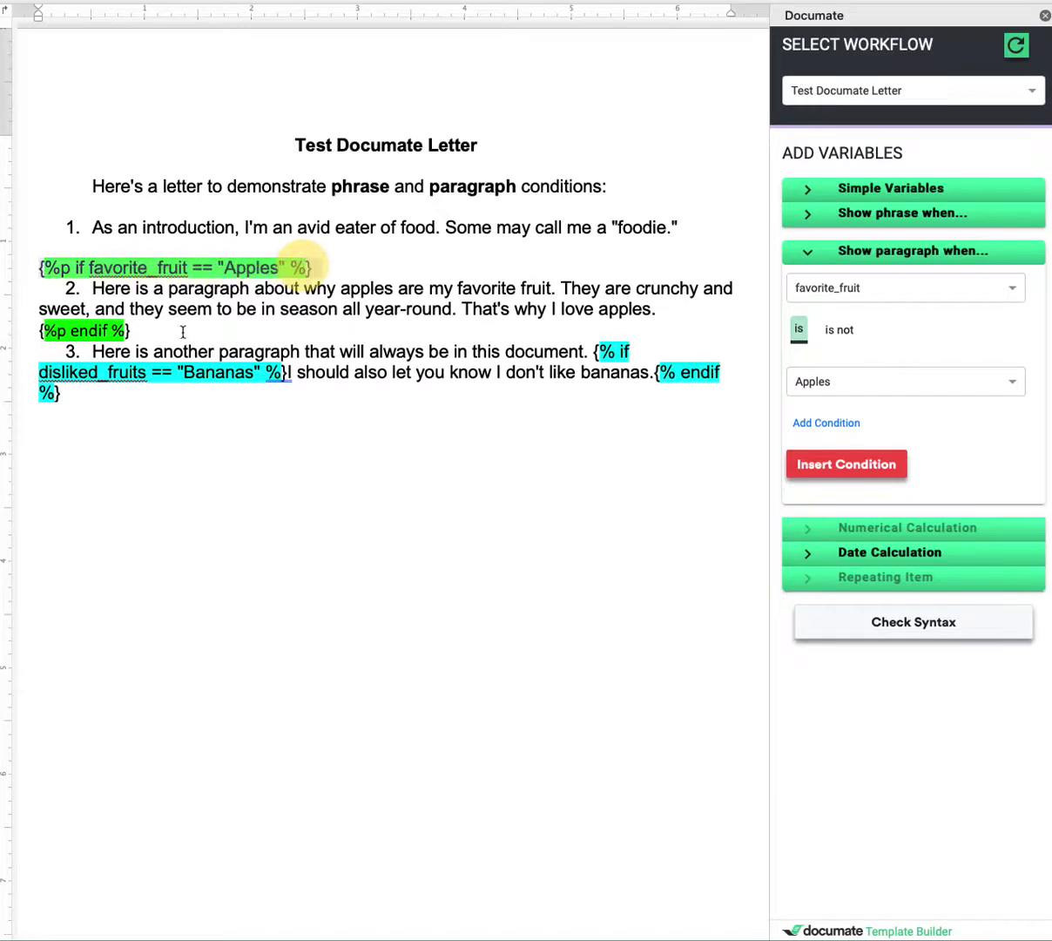
left_click(26, 331)
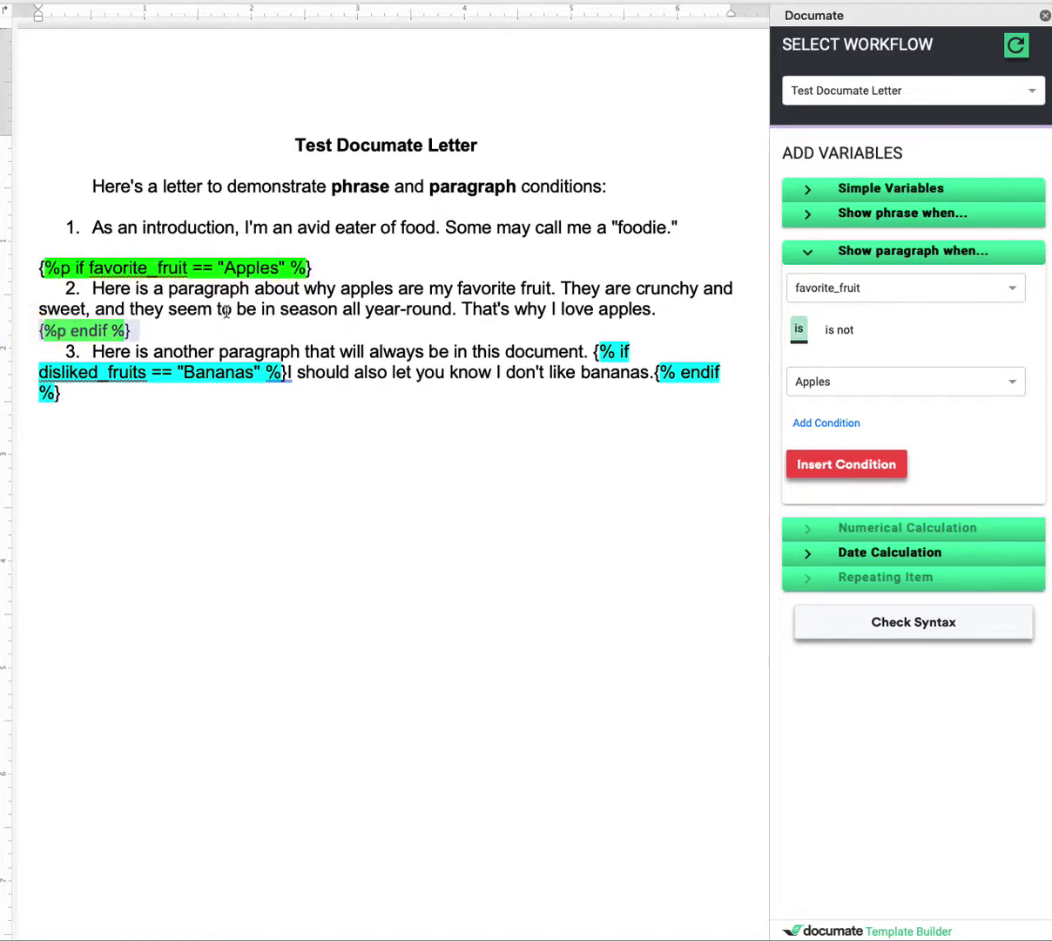
left_click(21, 270)
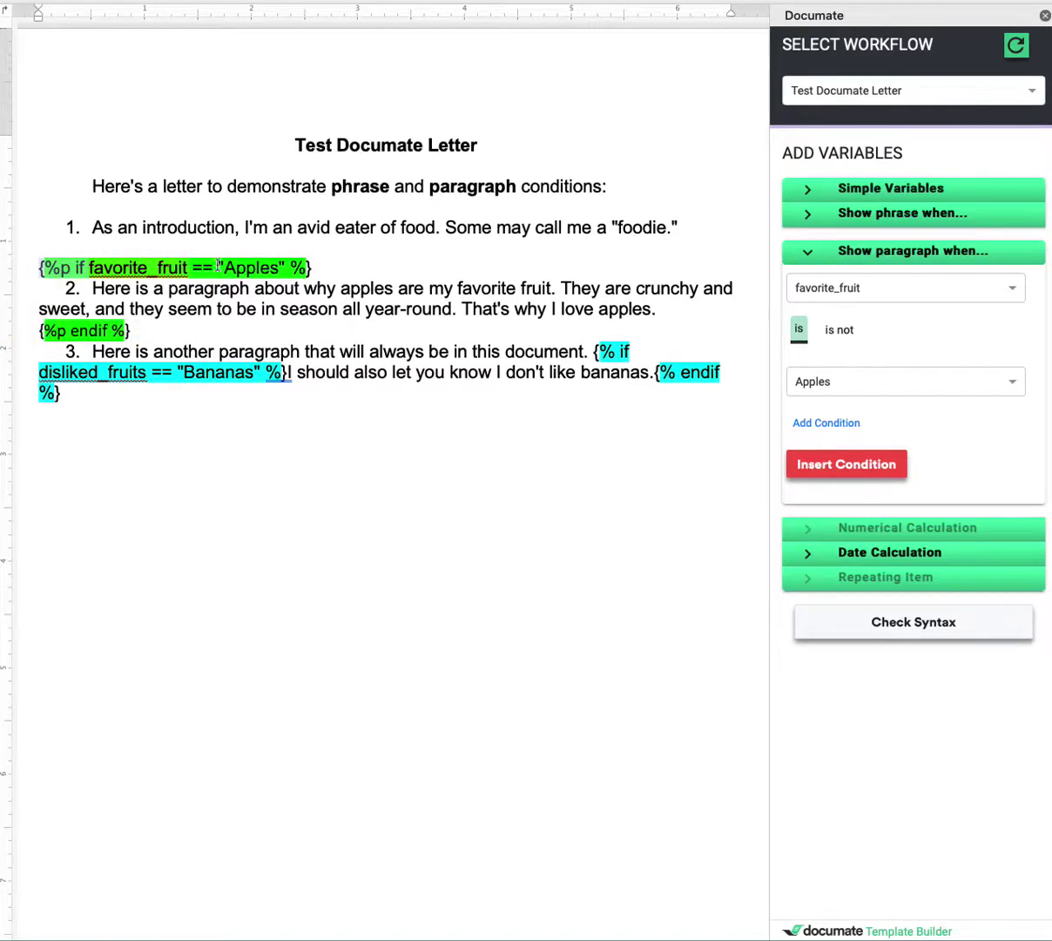
left_click_drag(660, 310, 330, 263)
left_click(325, 269)
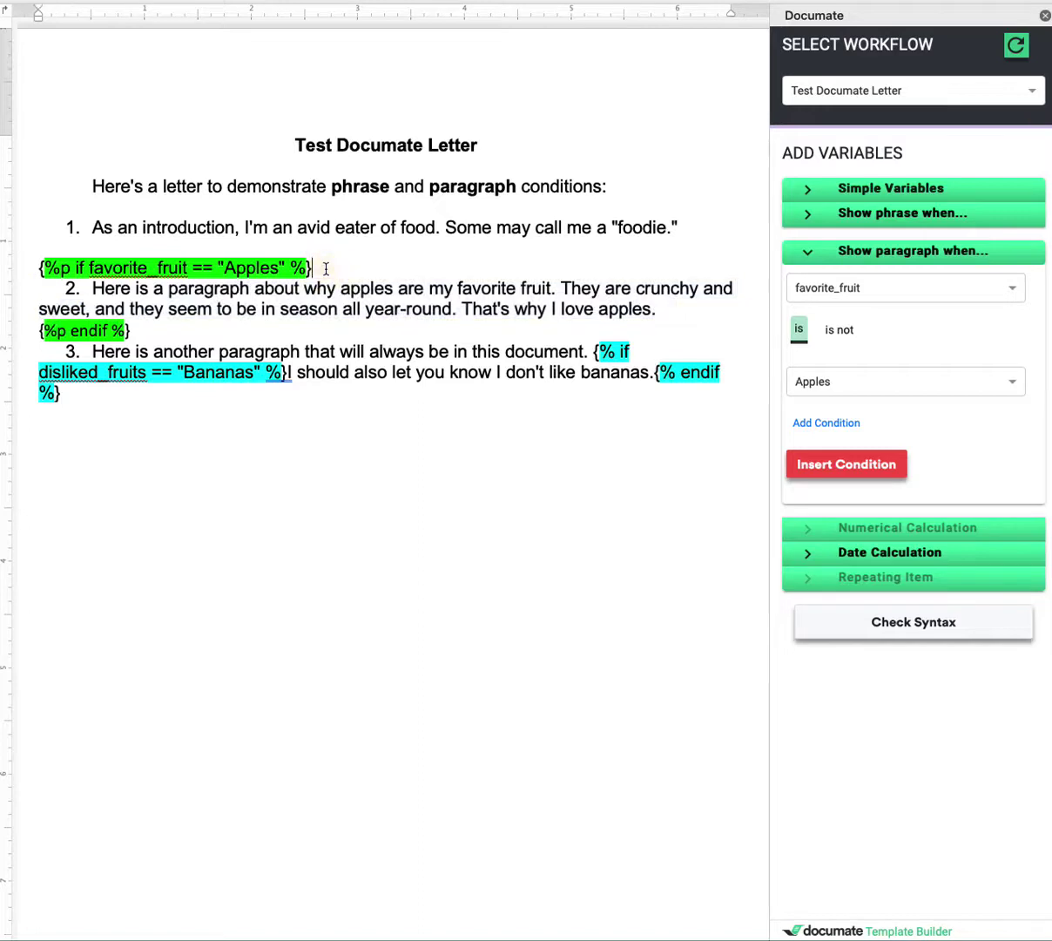
left_click(187, 312)
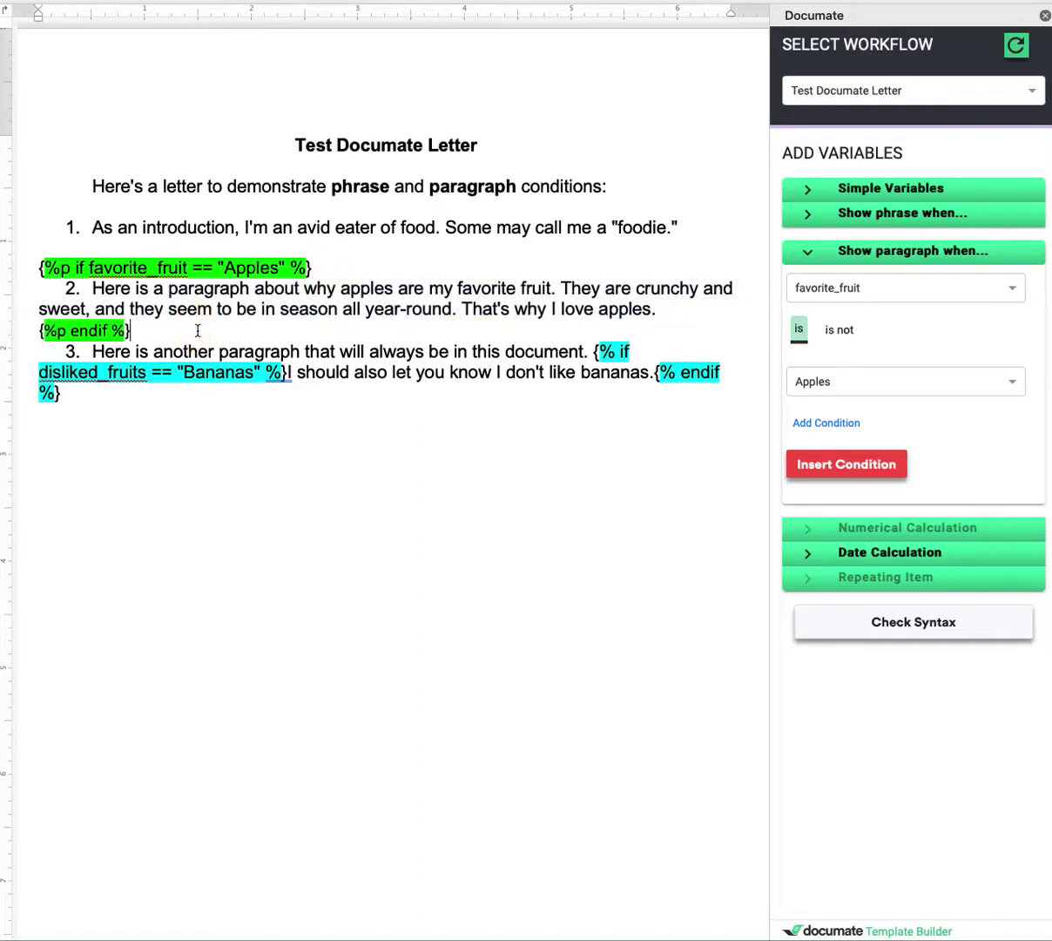